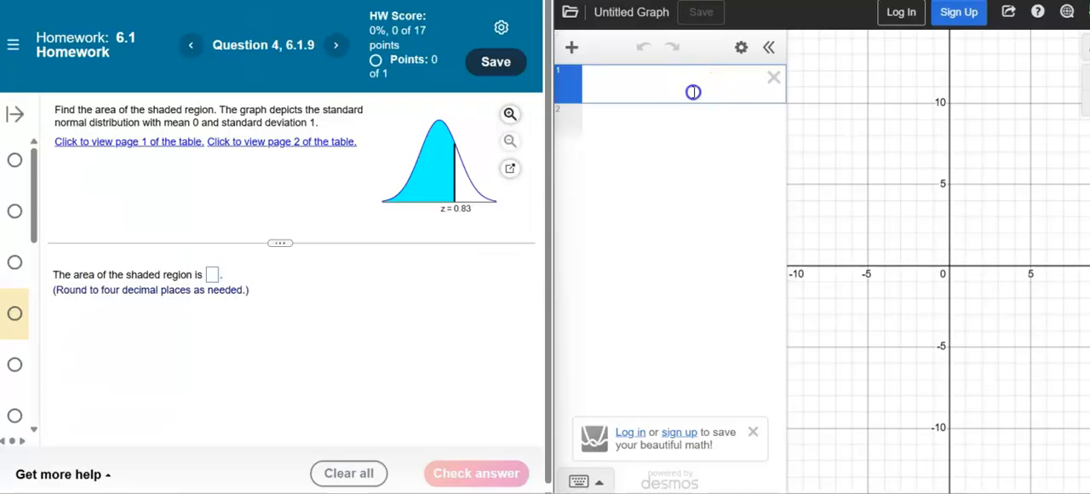
Enter the expression normaldist() in the first expression line.
type("normaldist")
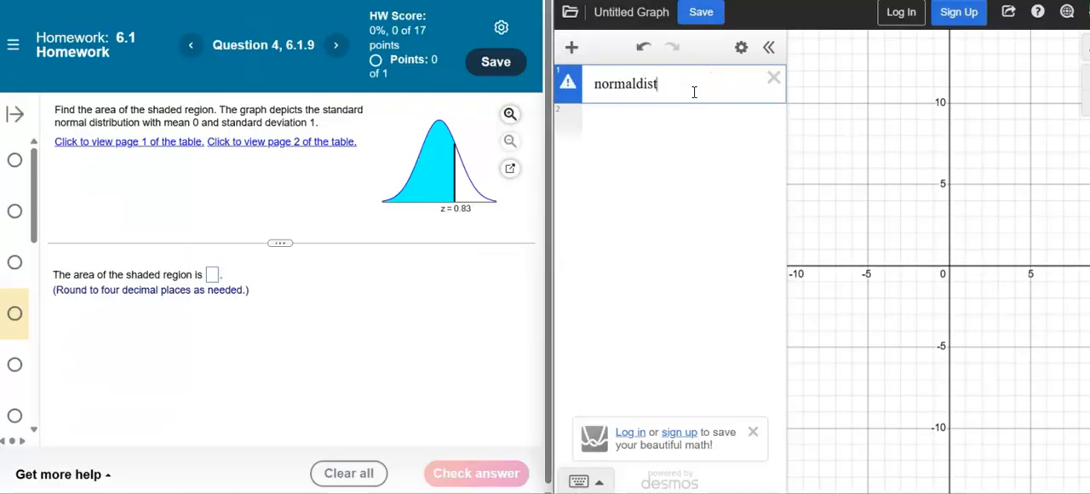
key("BackSpace")
type("t()")
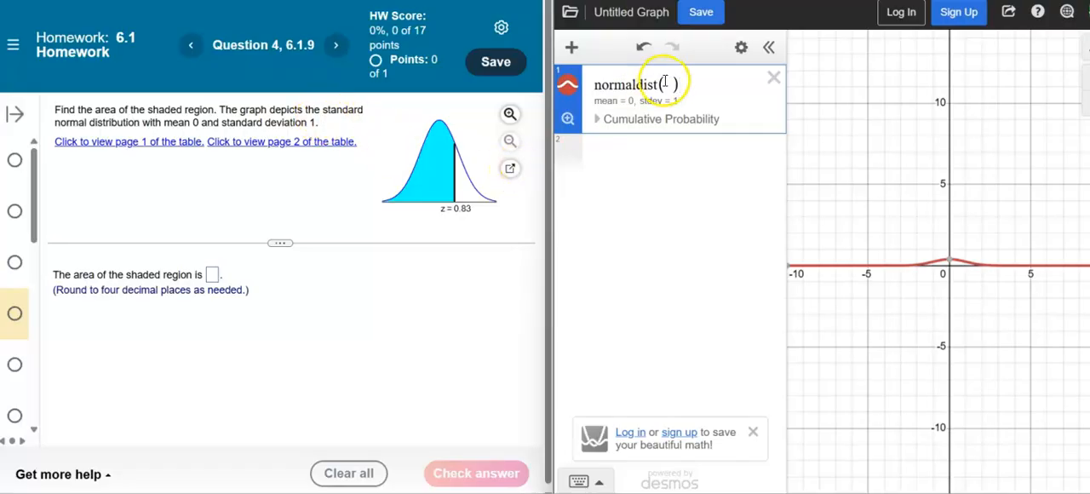
type(",")
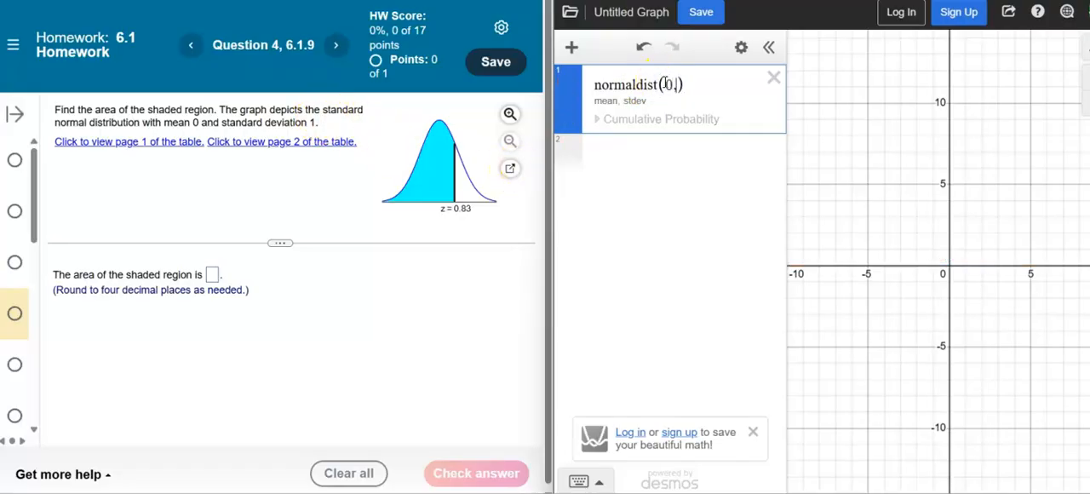
type("1")
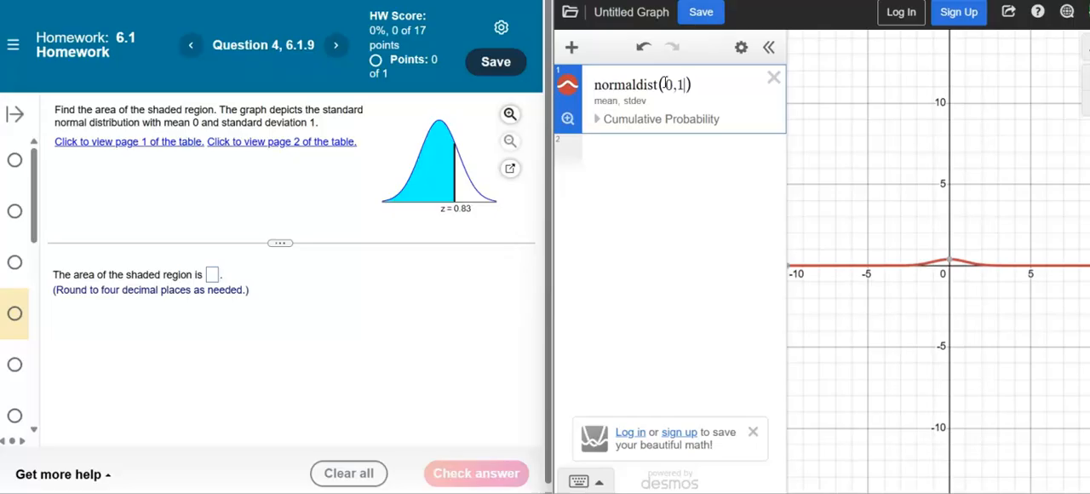
key("BackSpace")
key("BackSpace")
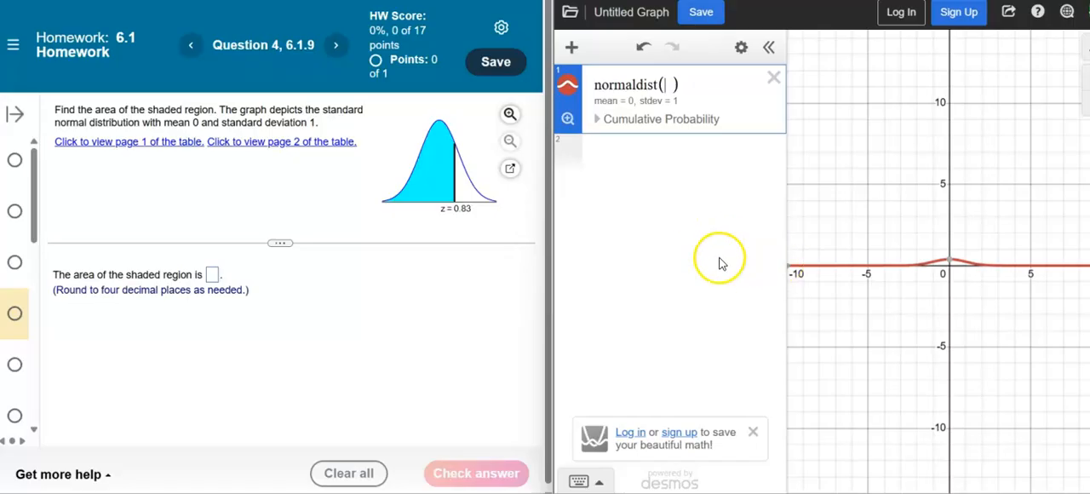
Fit the view to the normal curve and compute its cumulative probability for the Left region with bound 0.83.
left_click(567, 120)
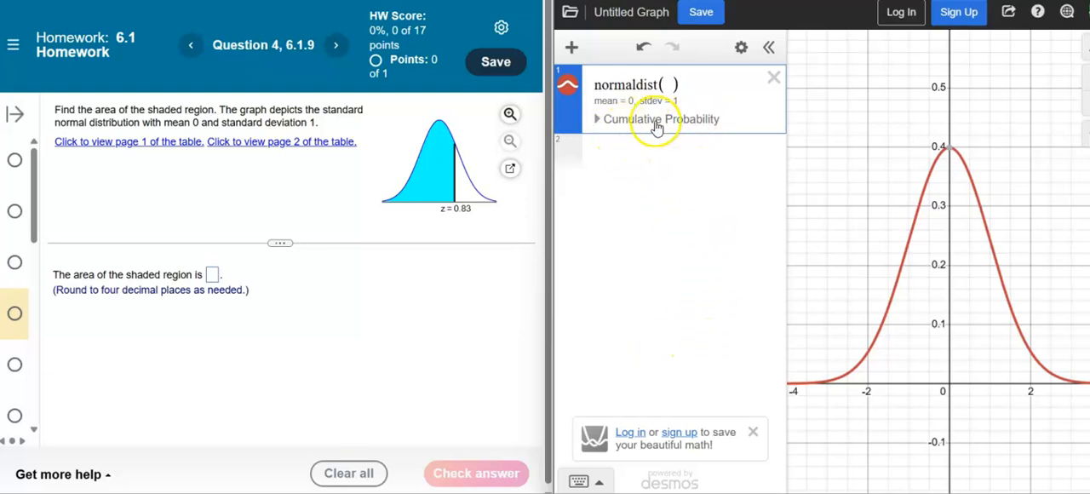
left_click(625, 122)
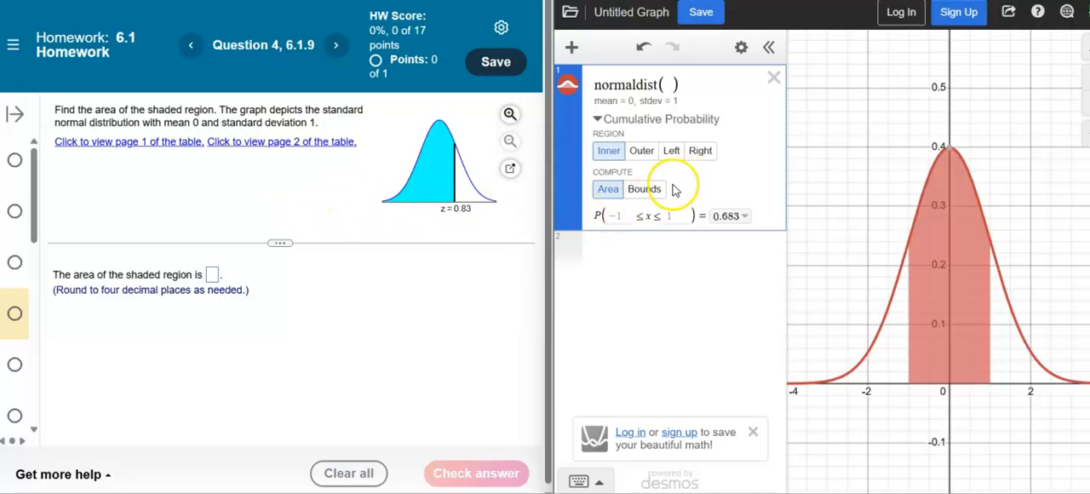
left_click(672, 153)
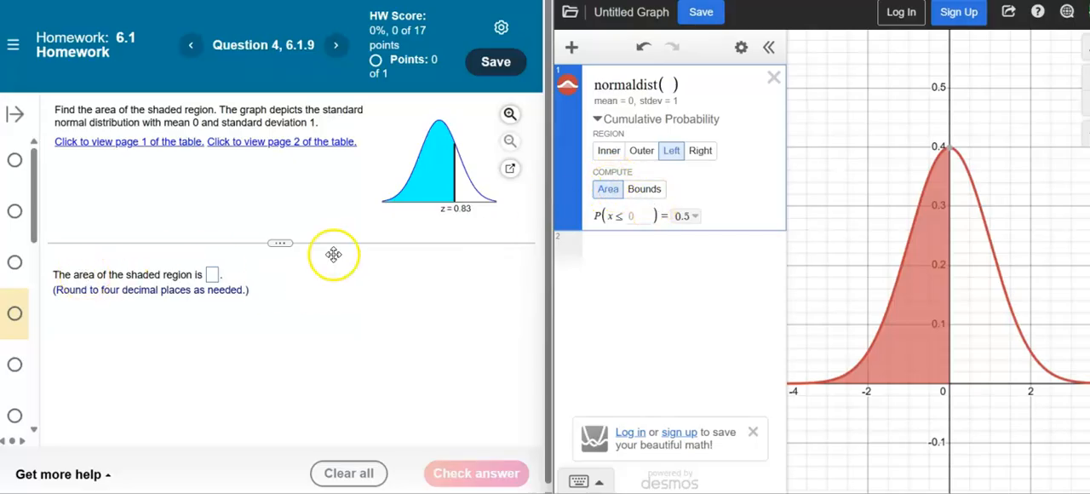
left_click(631, 216)
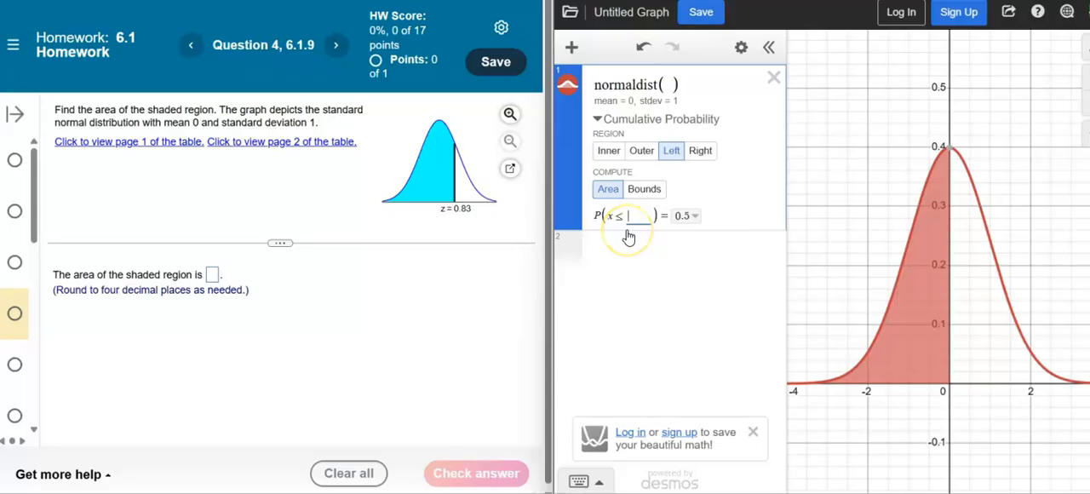
type("0.83")
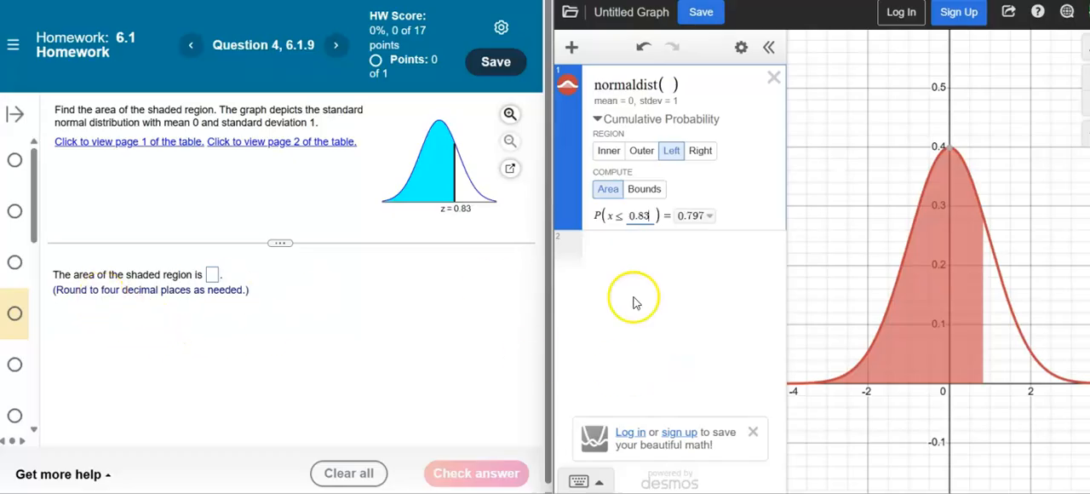
Export the full cumulative probability to the expression list and submit its value as 0.7967 for the shaded area in question 4.
left_click(712, 218)
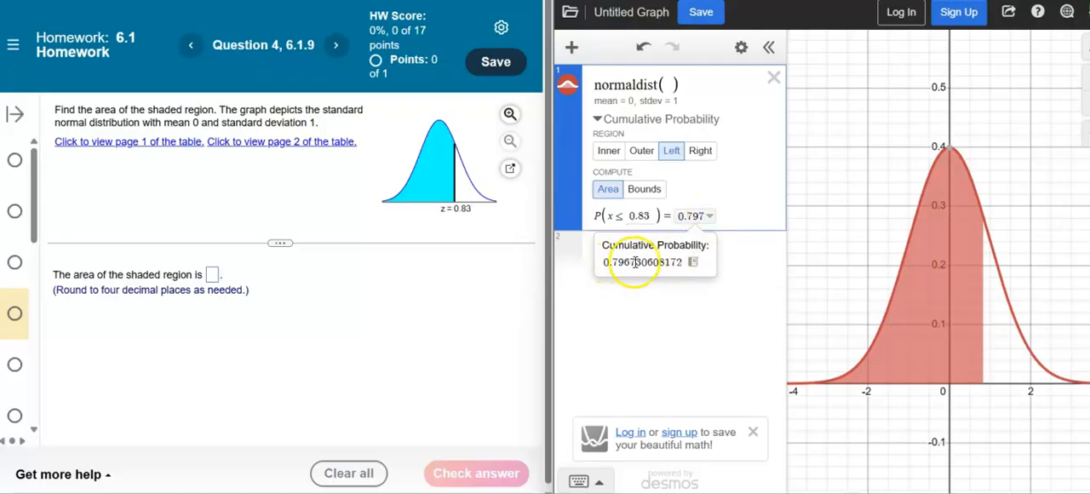
left_click(694, 266)
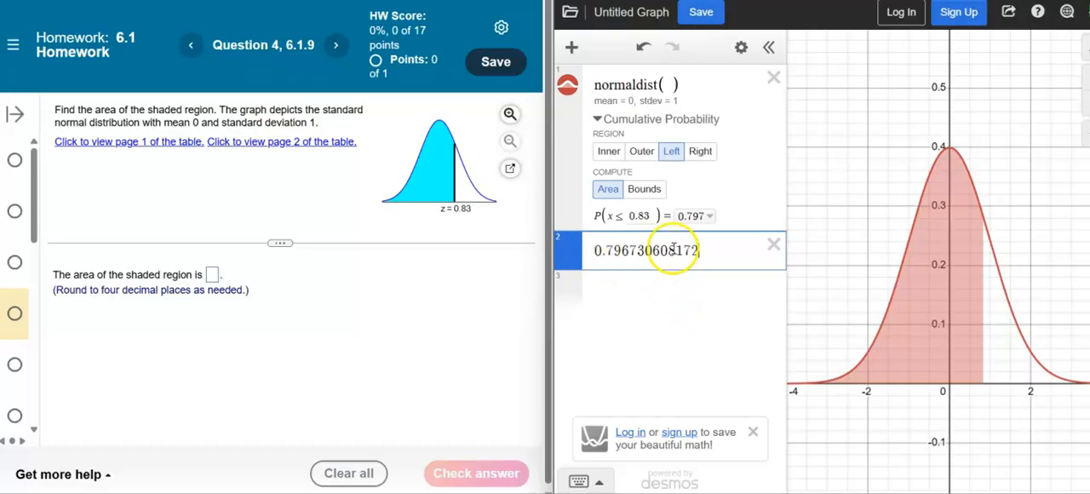
left_click(637, 248)
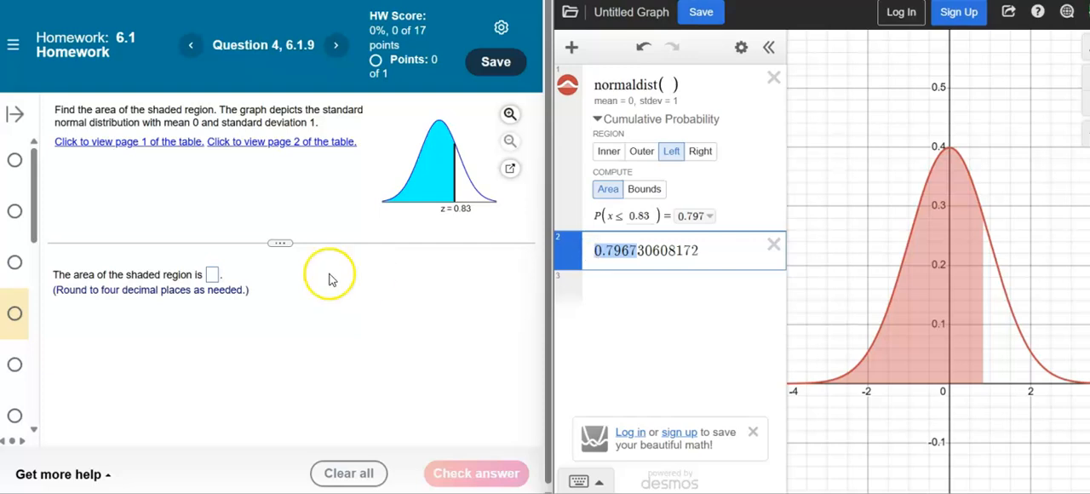
left_click(212, 274)
type("0.7967")
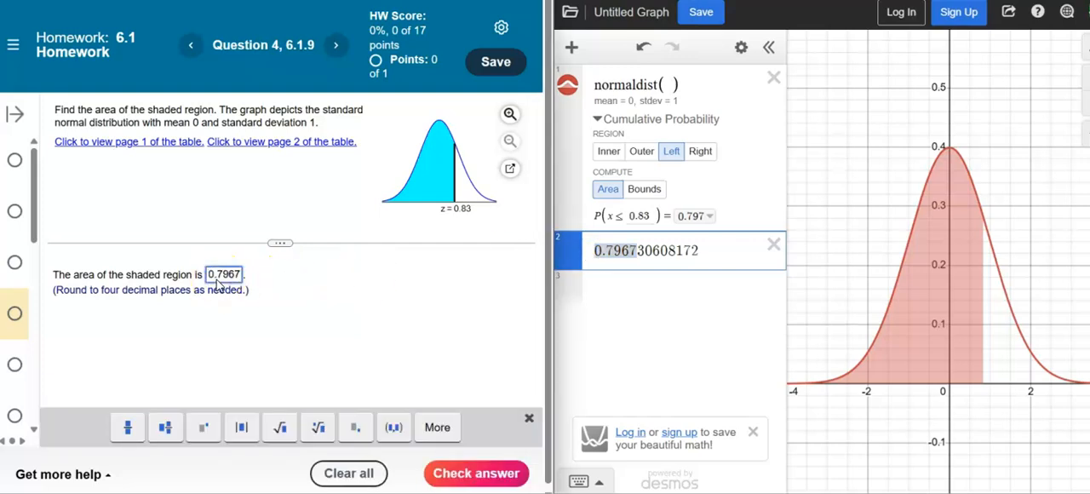
left_click(455, 477)
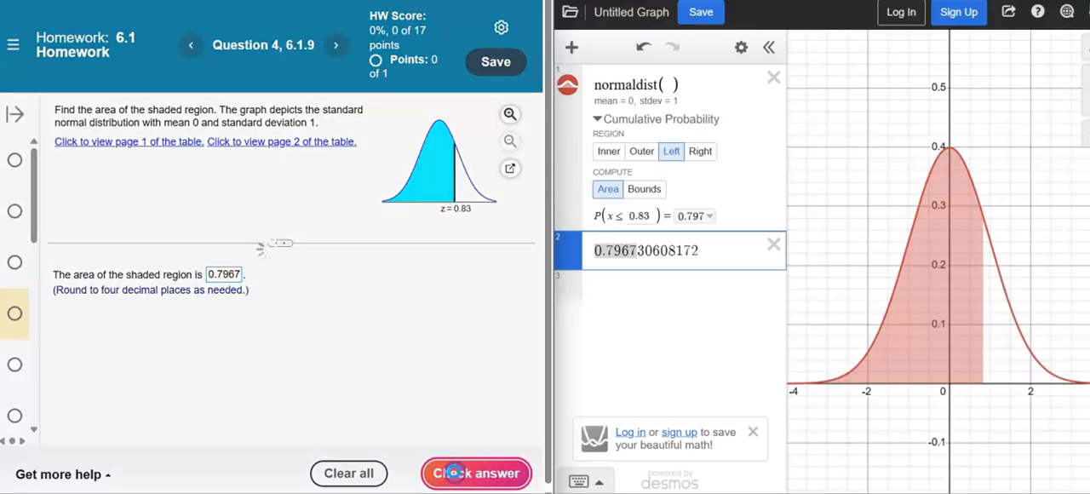
left_click(355, 197)
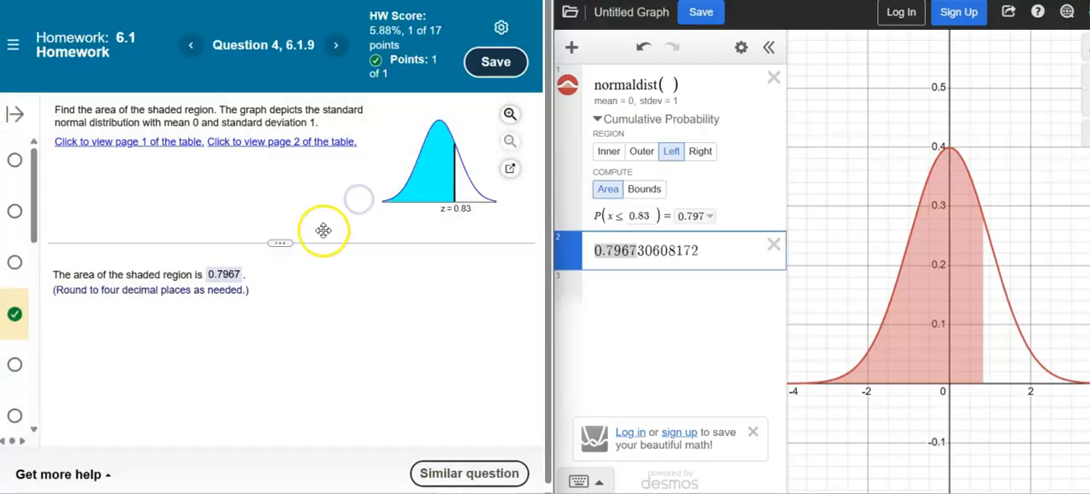
Wrap the exported probability in a round() function with 4 decimal places.
left_click(698, 252)
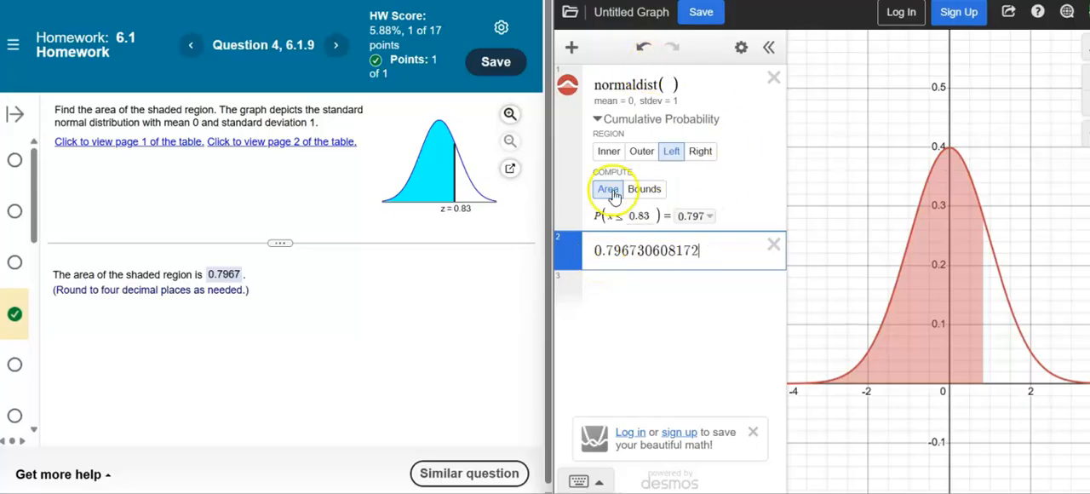
left_click(594, 250)
type("round(")
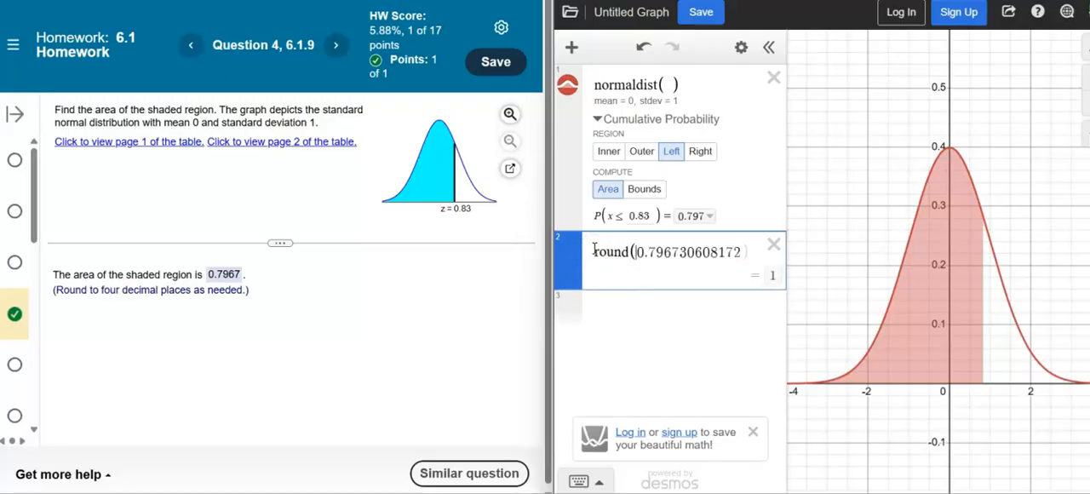
left_click(744, 256)
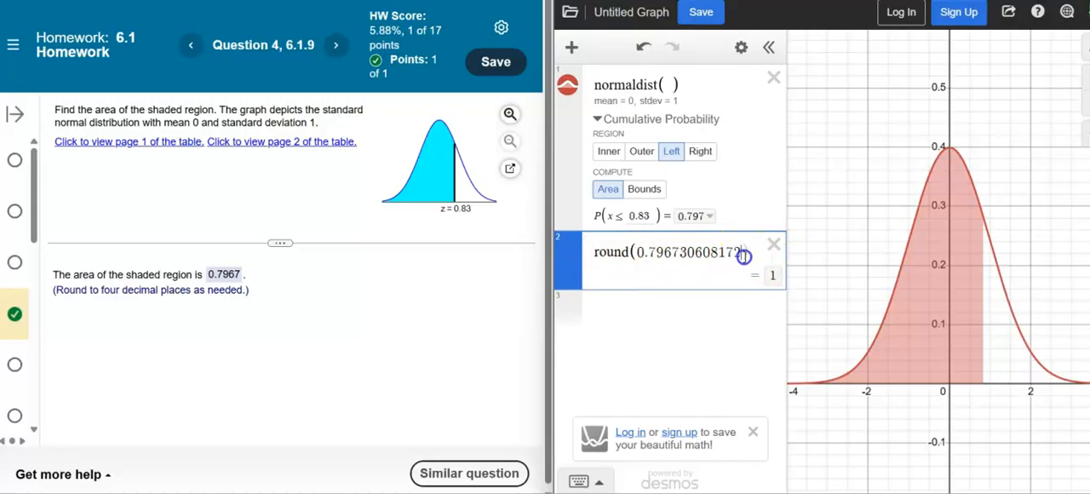
type(",")
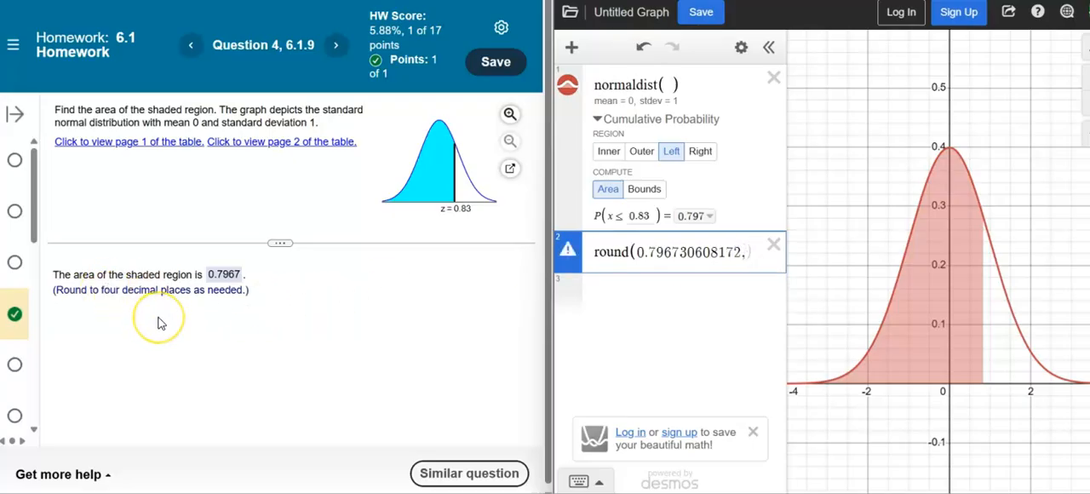
type("4")
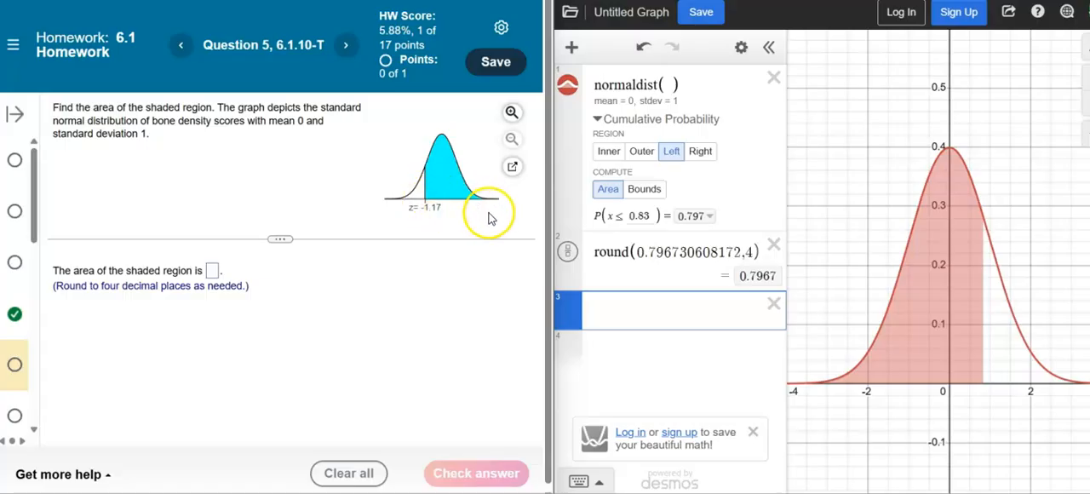
Change the cumulative probability region to Right with a bound of -1.17 for question 5.
left_click(701, 154)
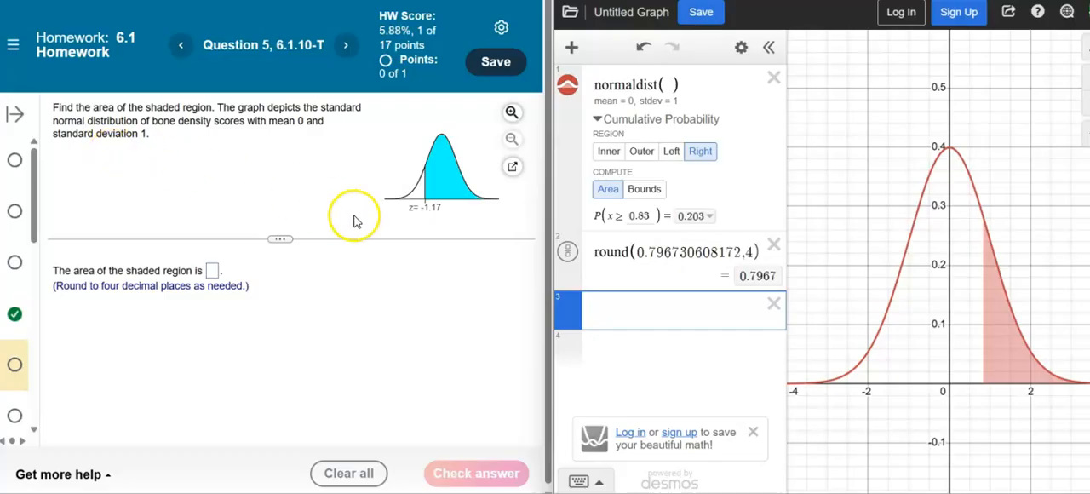
left_click(631, 215)
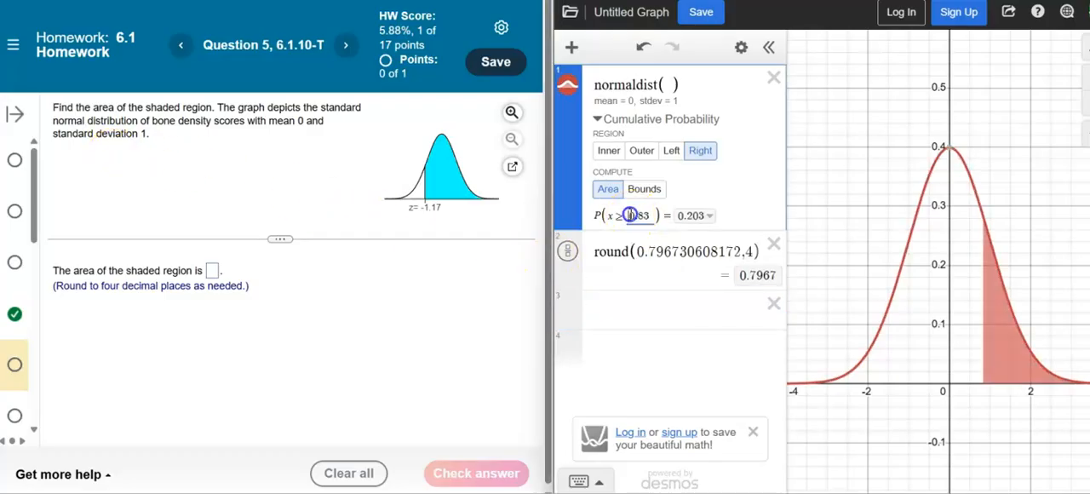
type("-1.1")
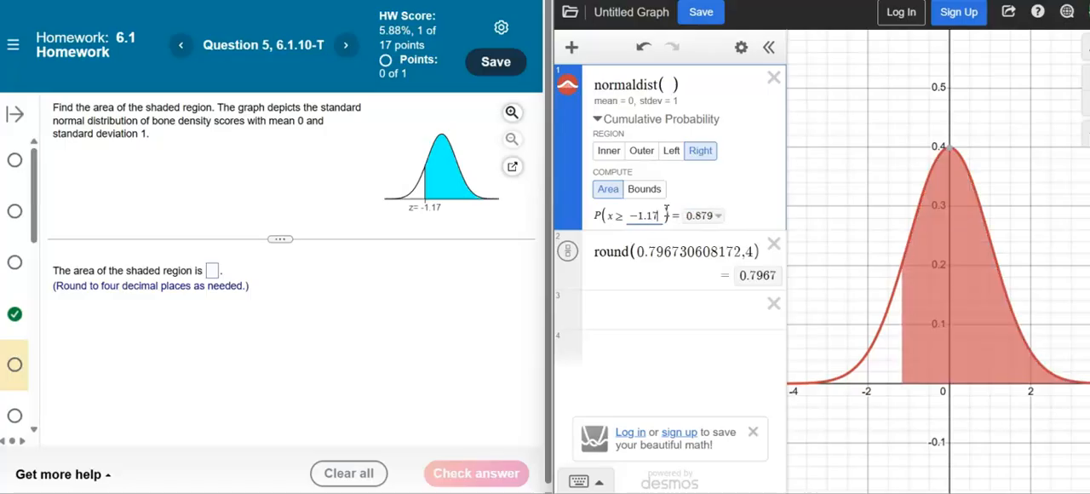
Delete the rounding expression and export the new cumulative probability to the expression list.
left_click(769, 245)
left_click(714, 215)
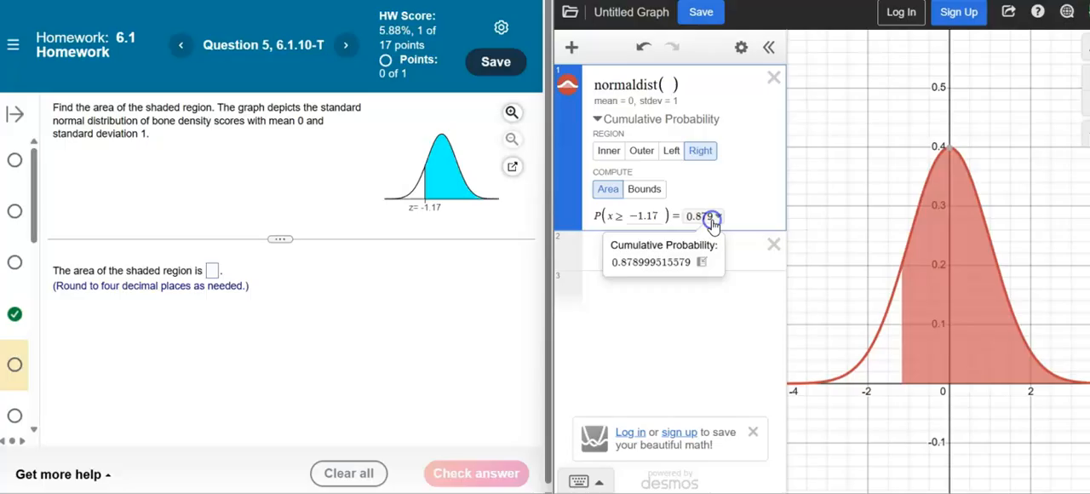
left_click(703, 263)
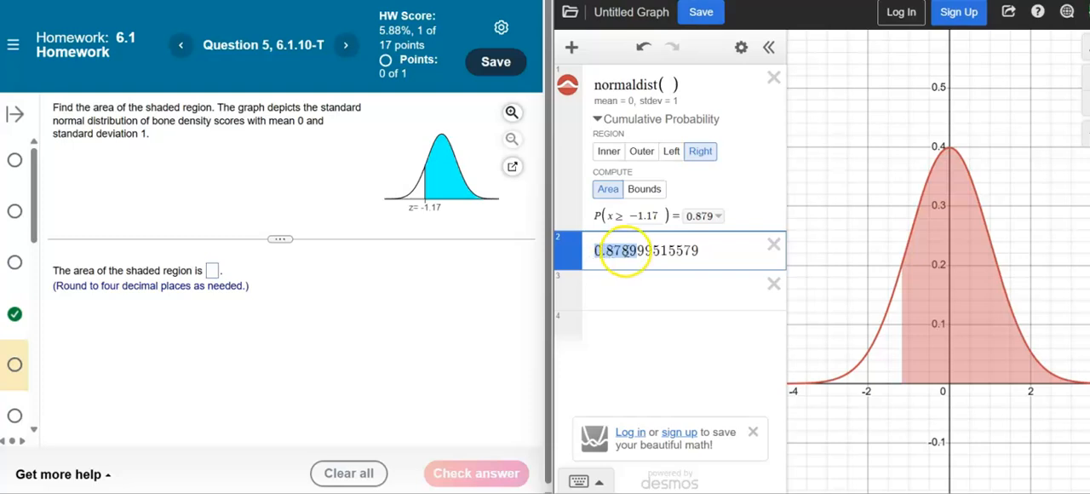
Submit 0.8790 as the area of the shaded region in question 5.
left_click(211, 270)
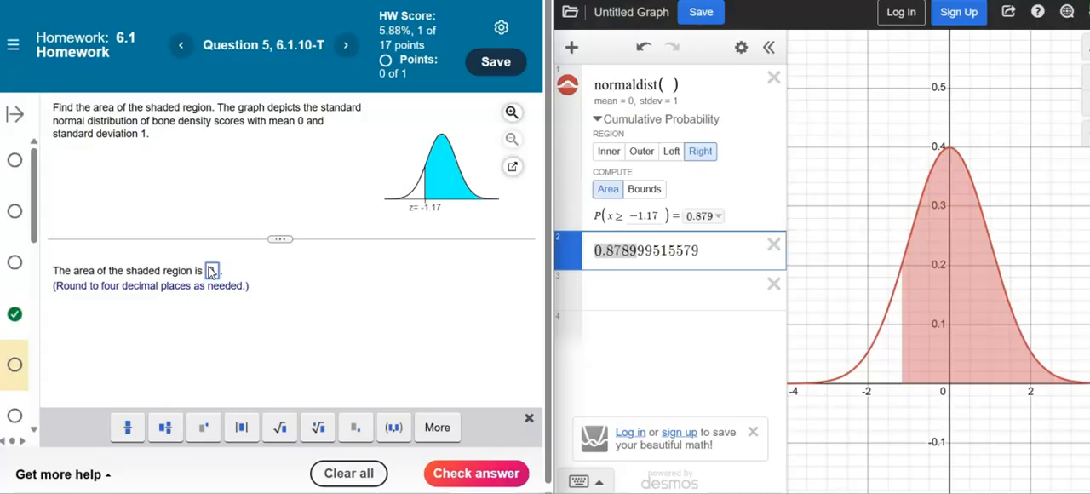
type("0.8790")
left_click(490, 470)
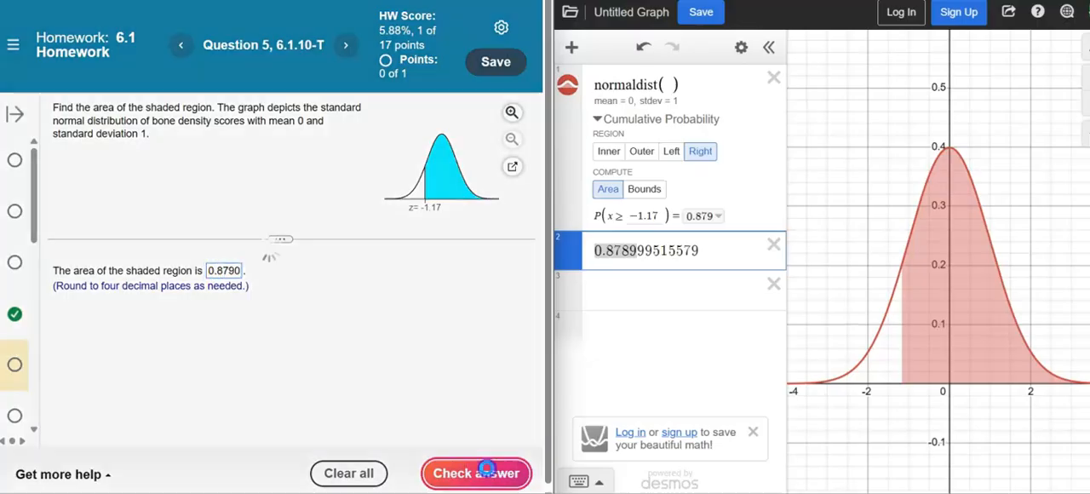
left_click(348, 197)
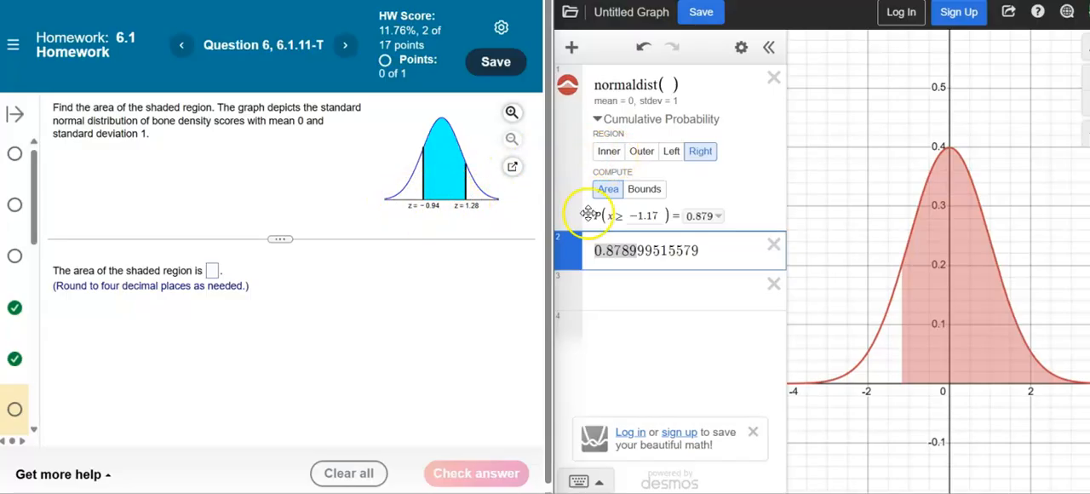
Set the cumulative probability region to Inner with bounds -0.94 and 1.28, and delete the previously exported probability from the expression list.
left_click(607, 155)
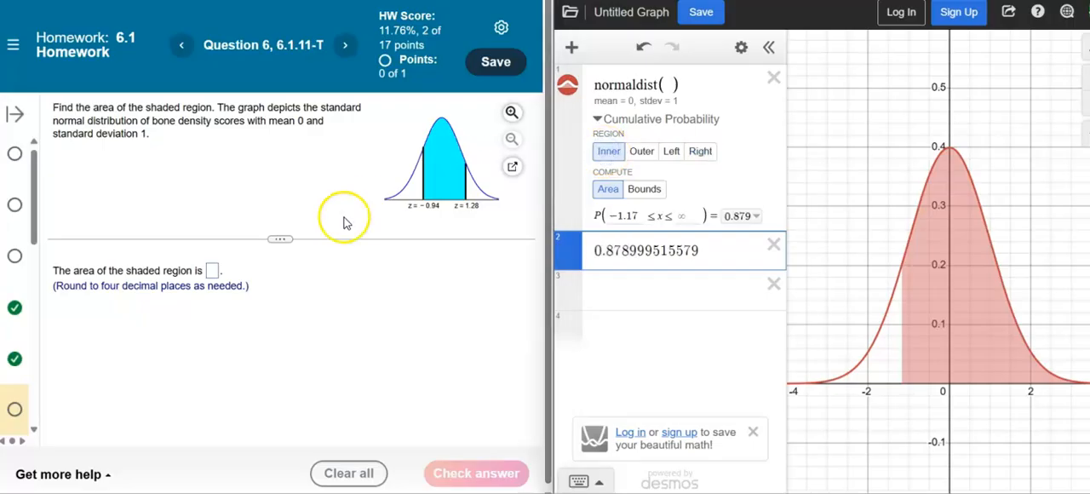
left_click(619, 215)
type("0")
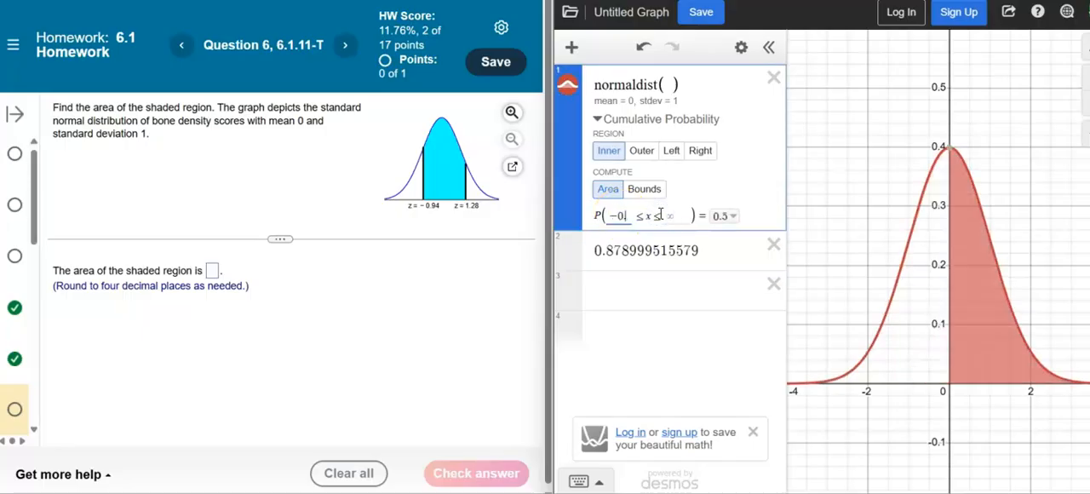
type(".97")
key("BackSpace")
type("4")
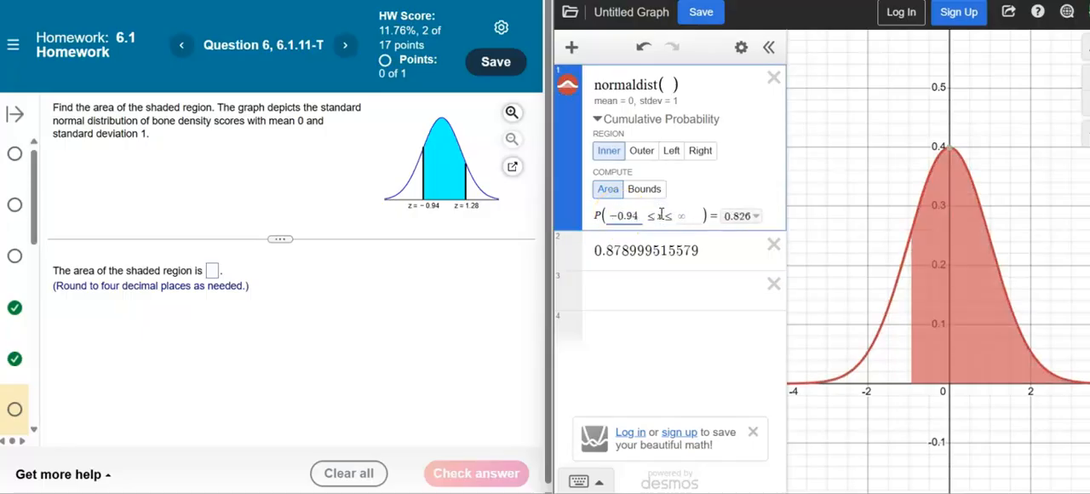
left_click(680, 216)
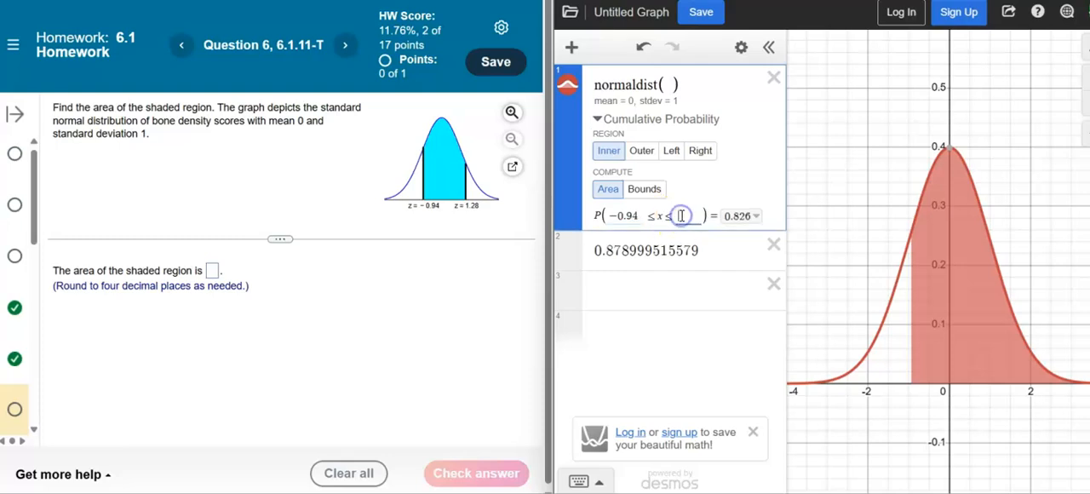
type("1.28")
left_click(705, 248)
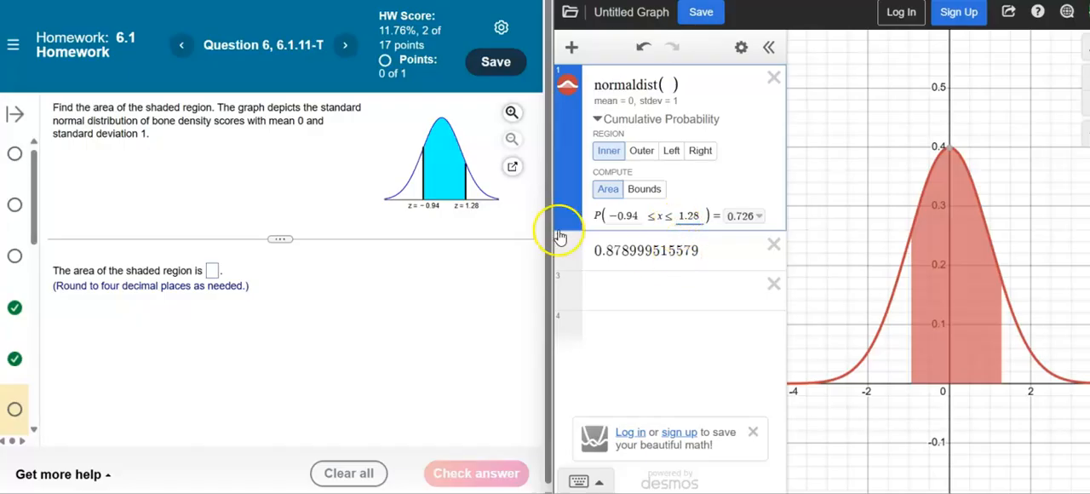
left_click(771, 245)
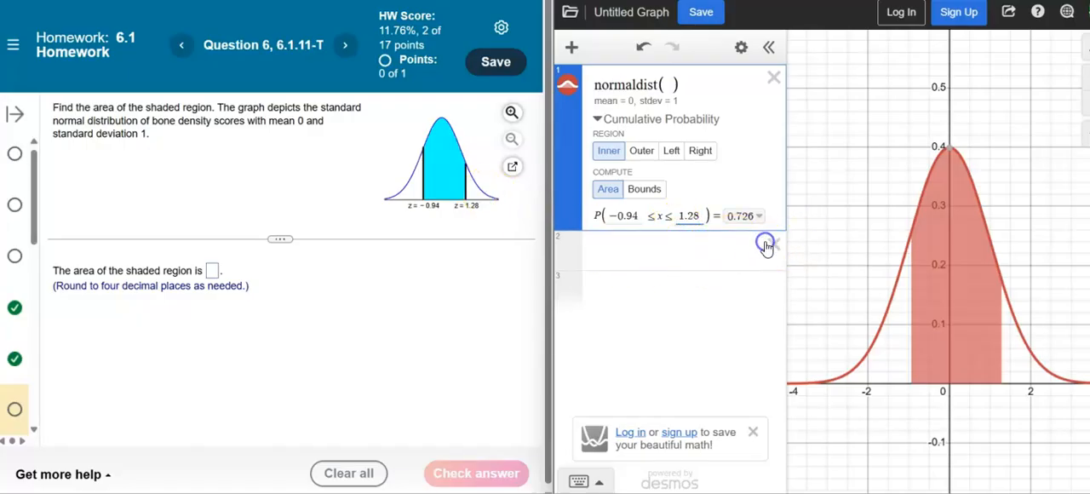
Export the probability between -0.94 and 1.28 to the expression list.
left_click(769, 246)
left_click(756, 216)
left_click(747, 263)
Highlight 0.7261 in the exported probability as the answer to question 6 and continue to question 7.
left_click(410, 302)
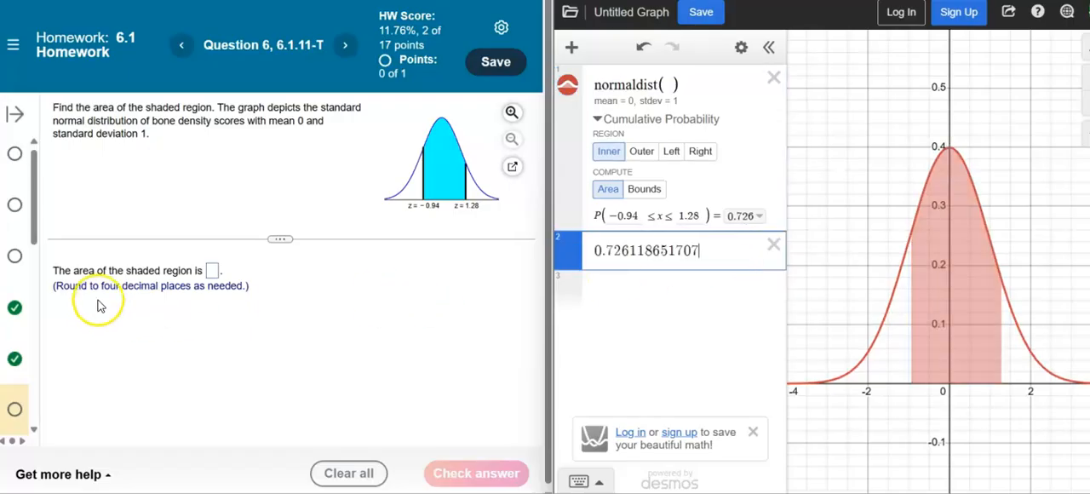
left_click(629, 253)
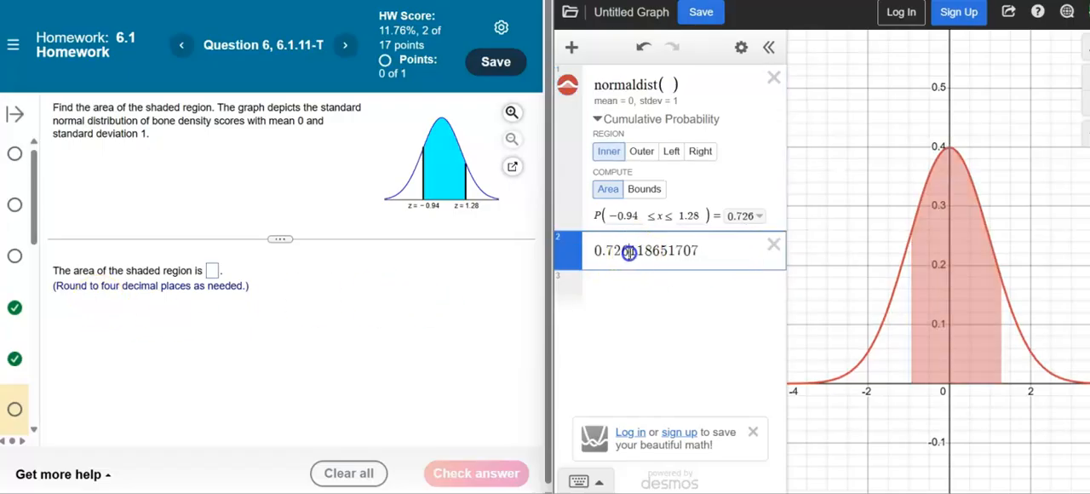
left_click_drag(637, 250, 575, 245)
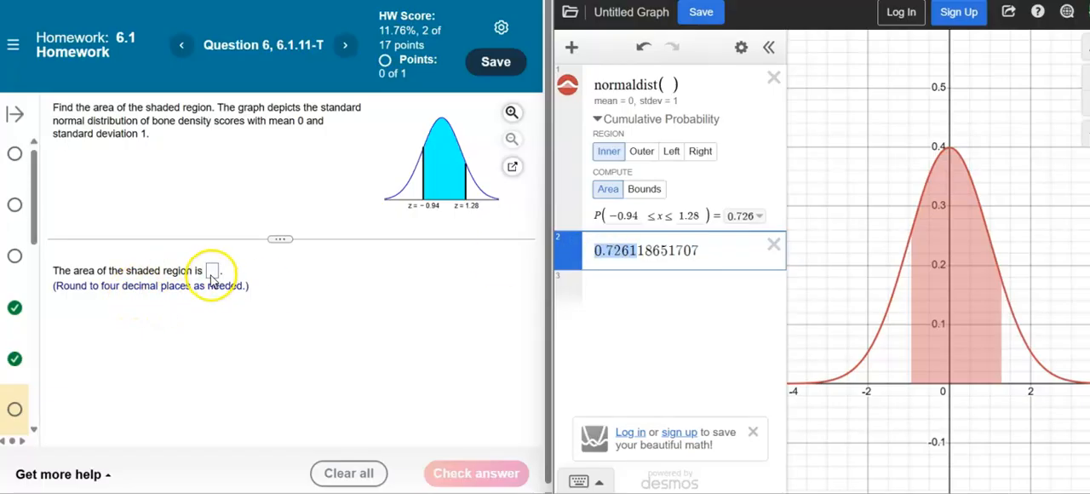
left_click(296, 279)
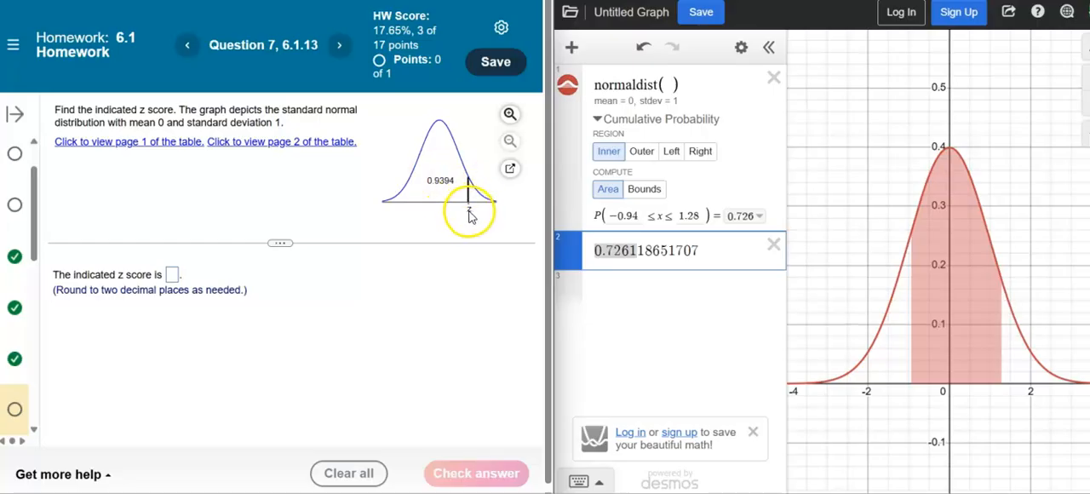
Delete the exported probability and compute the bound of the Left region for a probability of 0.9394.
left_click(772, 246)
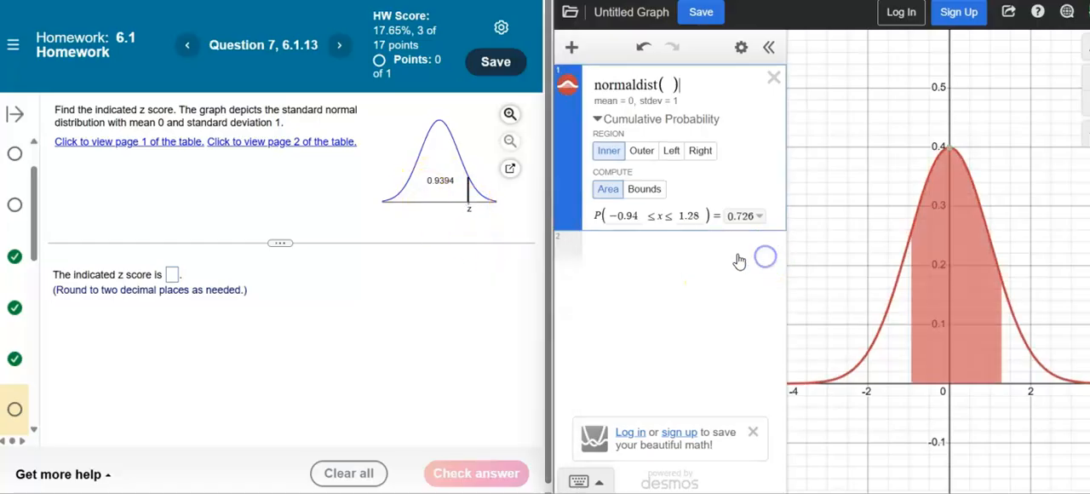
left_click(645, 190)
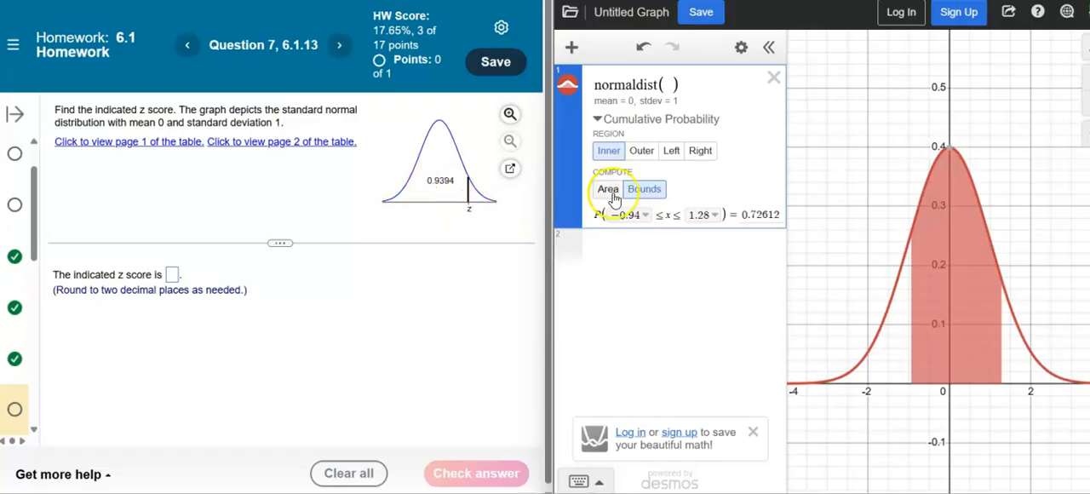
left_click(671, 153)
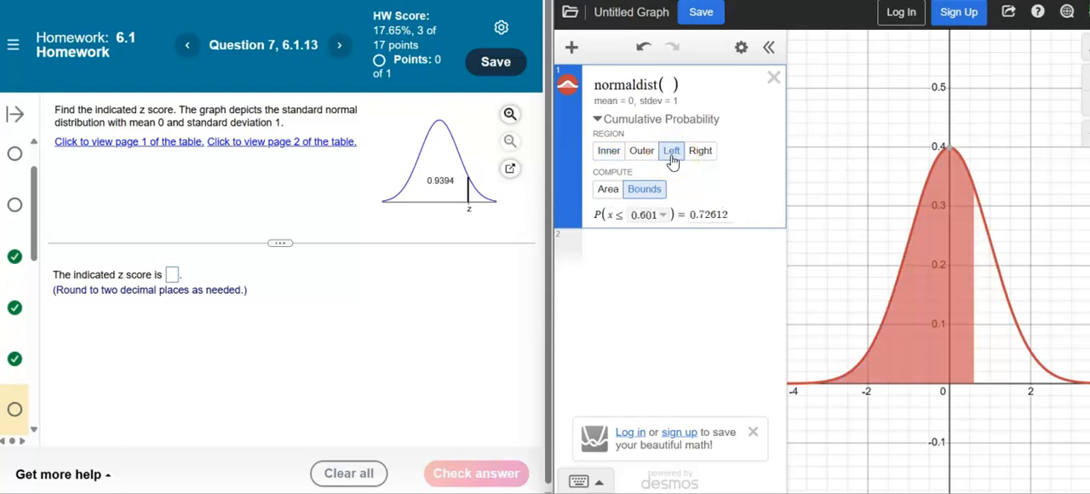
left_click_drag(690, 214, 747, 216)
type("0.")
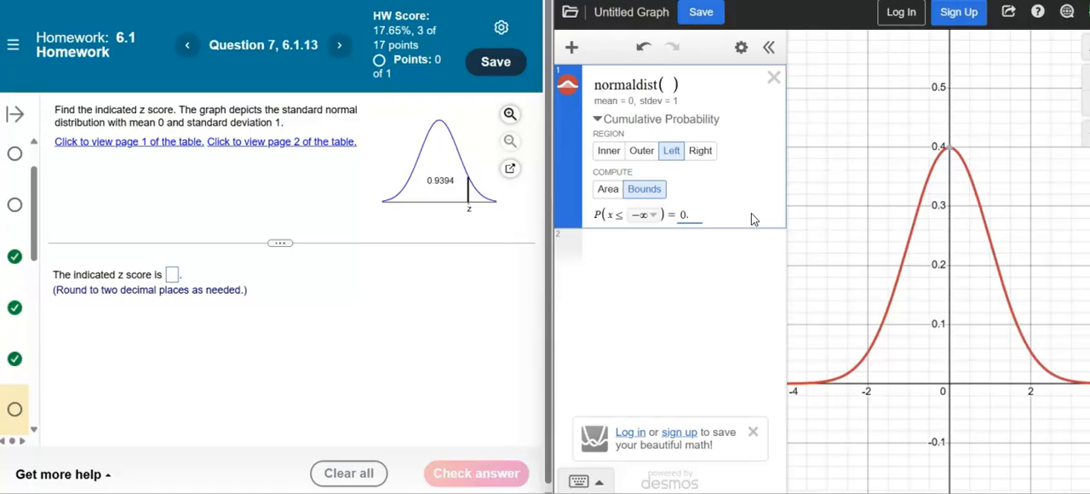
type("9394")
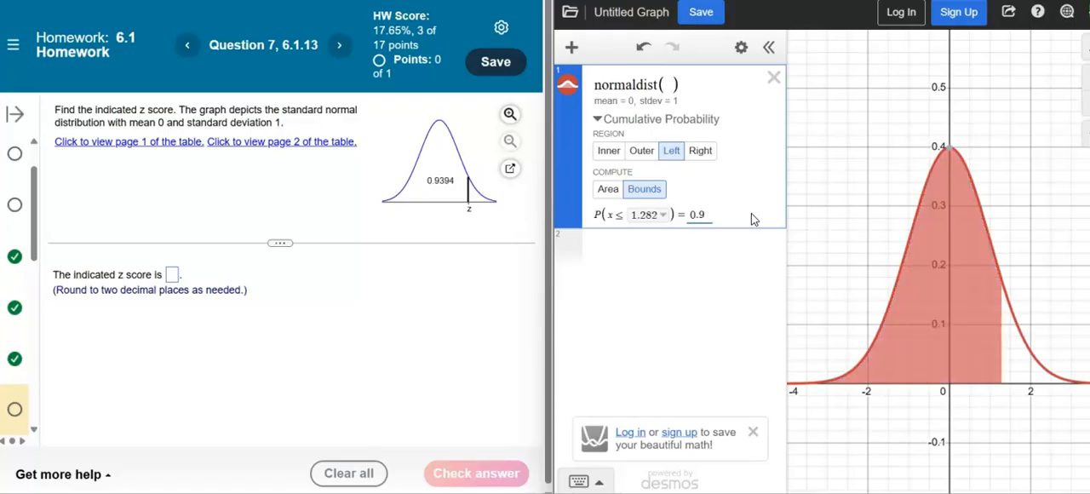
left_click(666, 220)
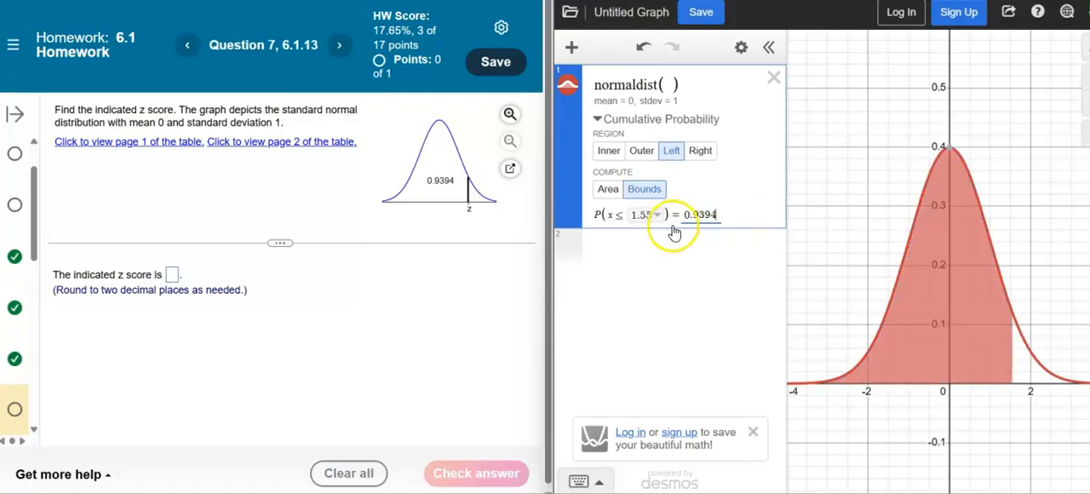
Submit 1.55 as the indicated z score in question 7.
left_click(172, 276)
type("1.55")
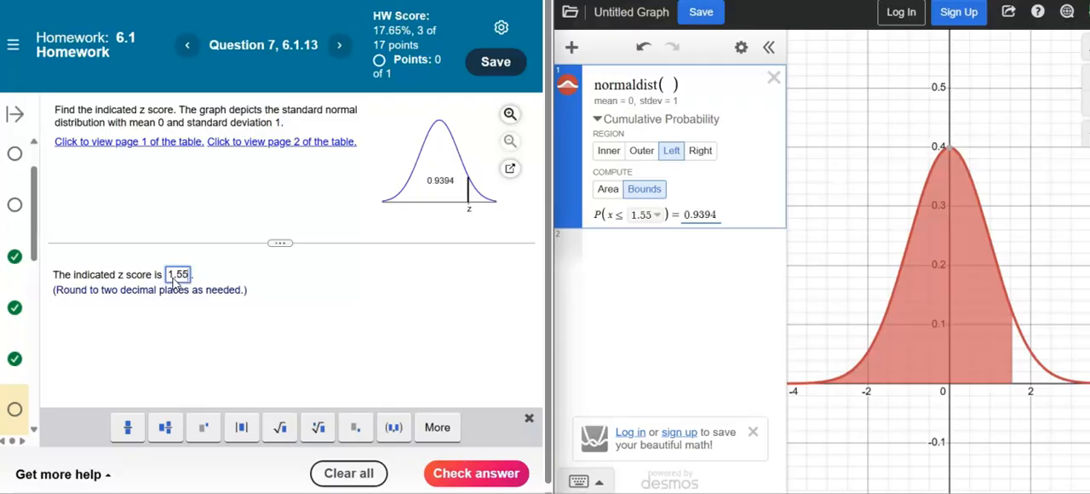
left_click(461, 471)
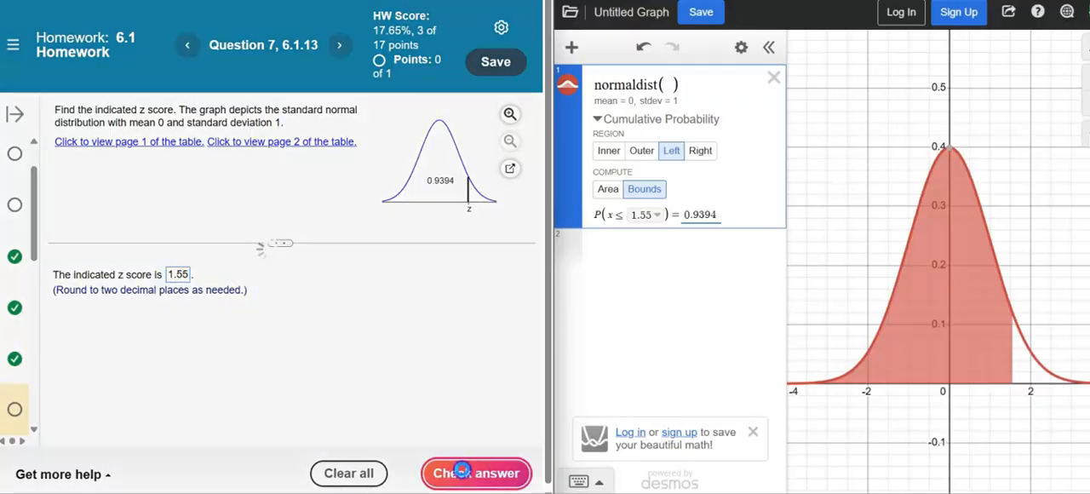
Export the unrounded upper bound to the expression list and delete that expression again.
left_click(657, 218)
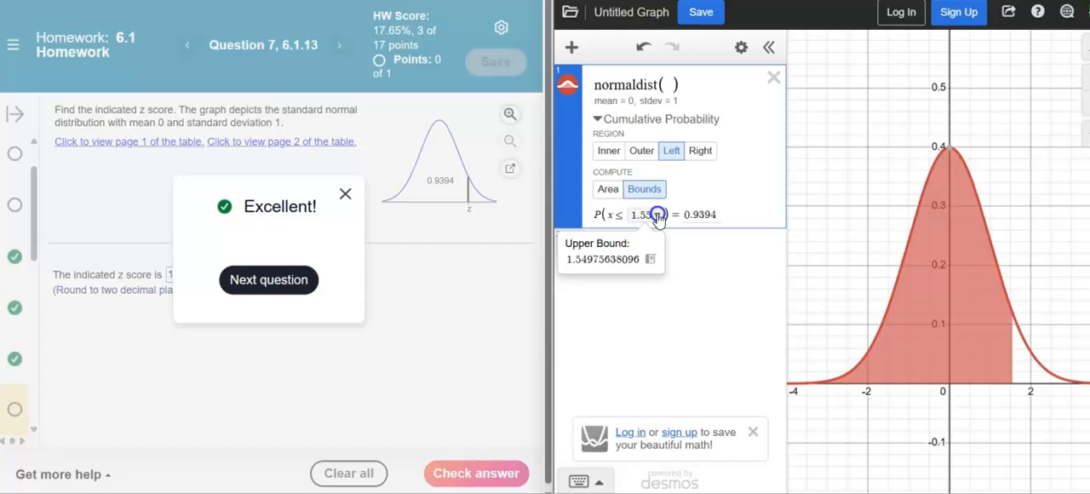
left_click(651, 260)
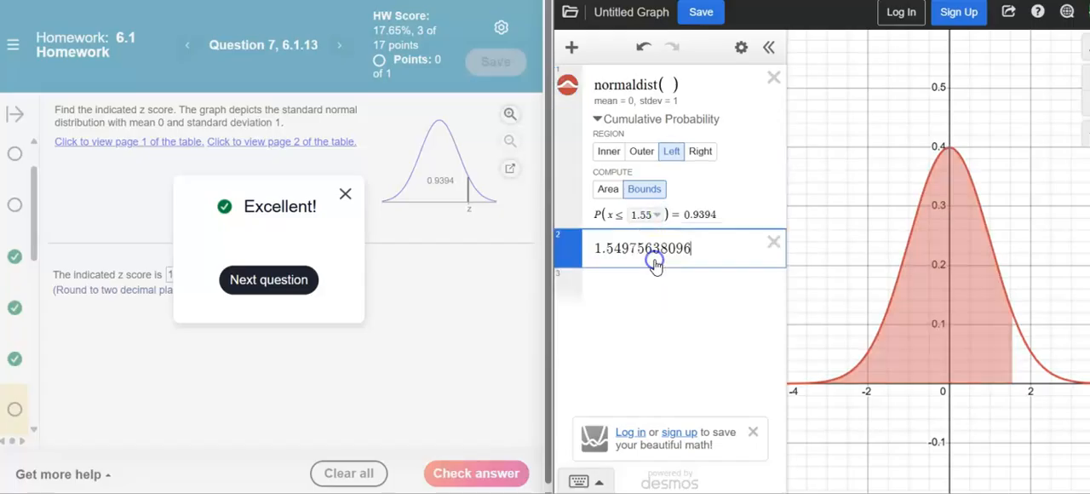
left_click(773, 243)
Move on to question 9 and compute the bound of the Right region for a probability of 0.6950.
left_click(268, 279)
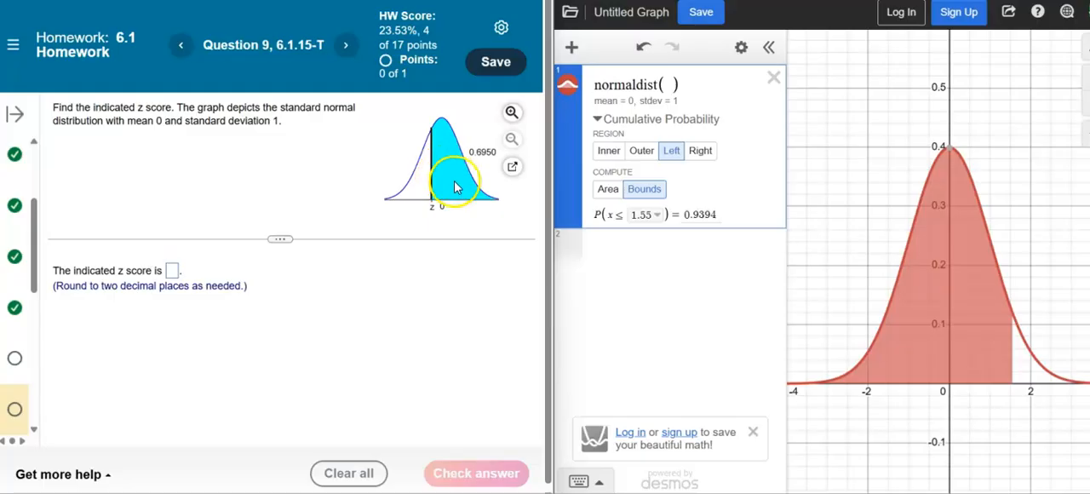
left_click(700, 151)
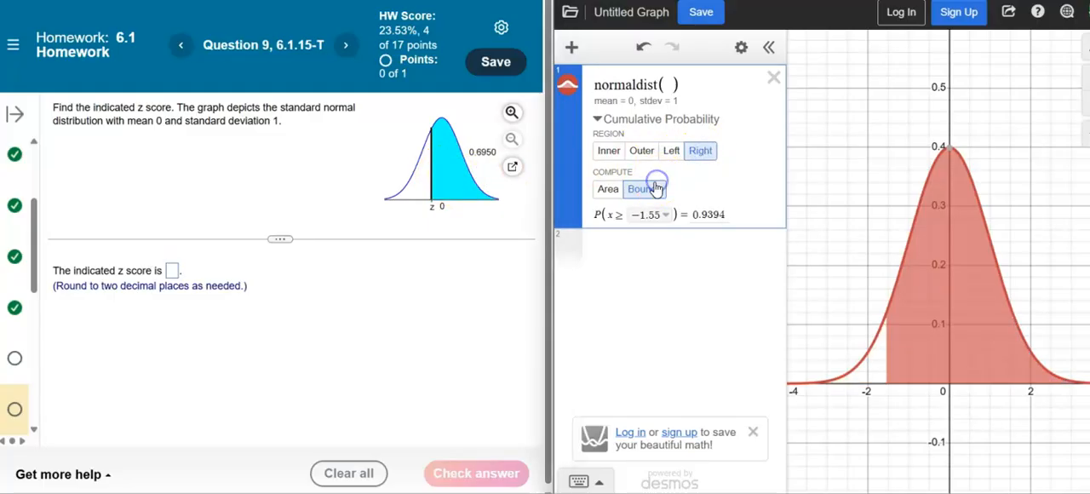
left_click(689, 214)
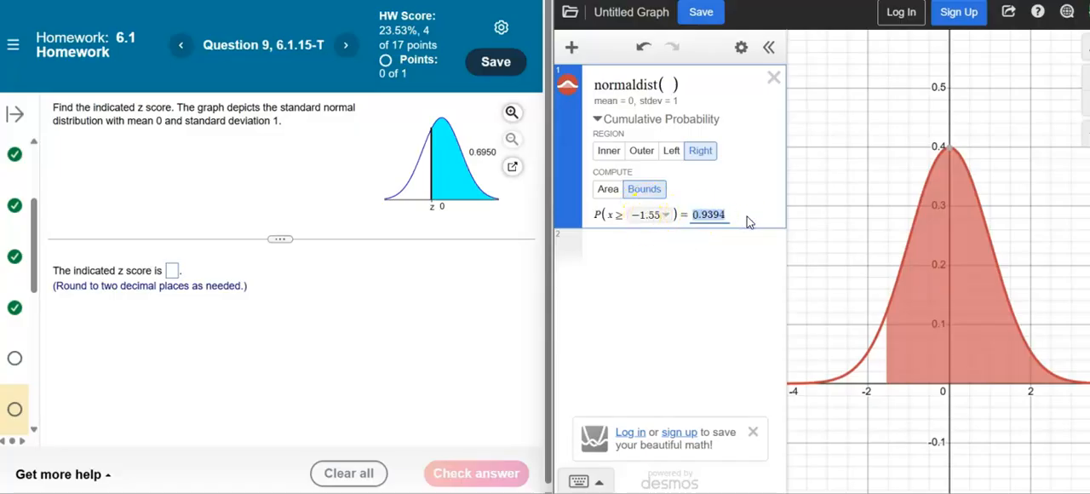
type("0.6")
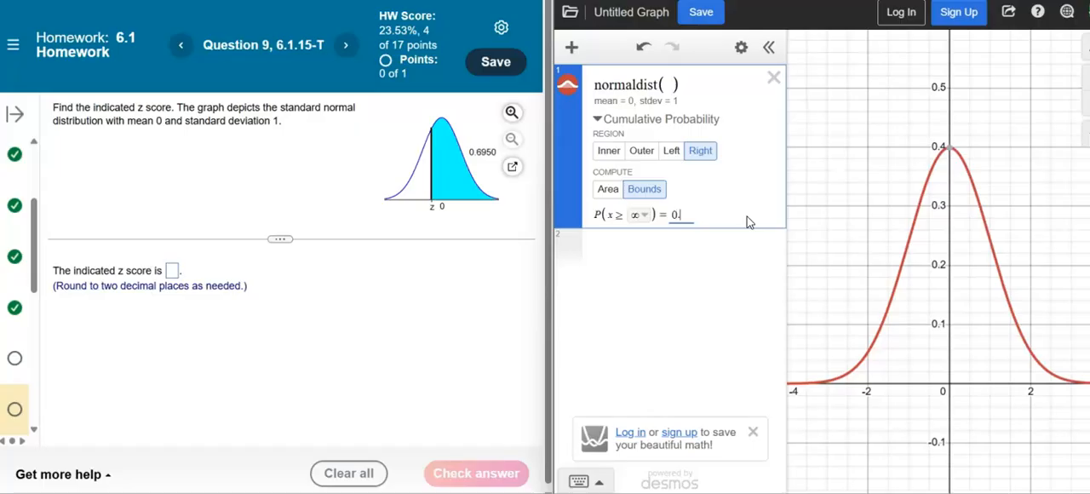
type("950")
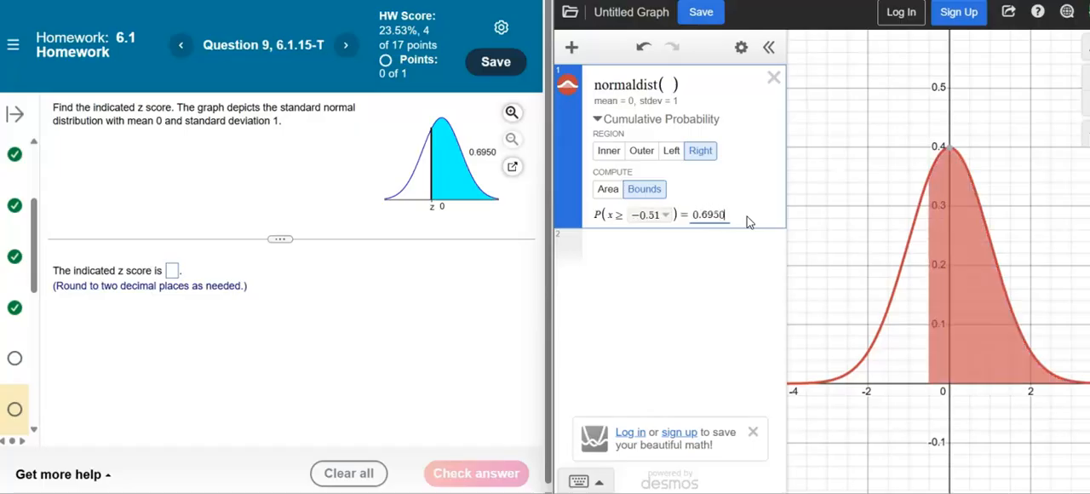
Check the unrounded lower bound and submit -0.51 as the indicated z score in question 9.
left_click(669, 222)
left_click(669, 217)
left_click(316, 258)
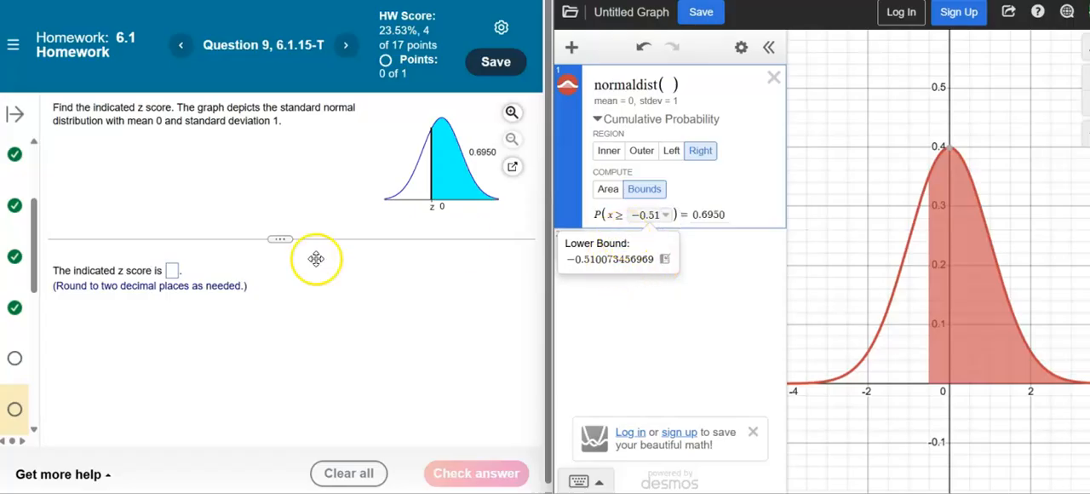
left_click(172, 270)
type("-0.51")
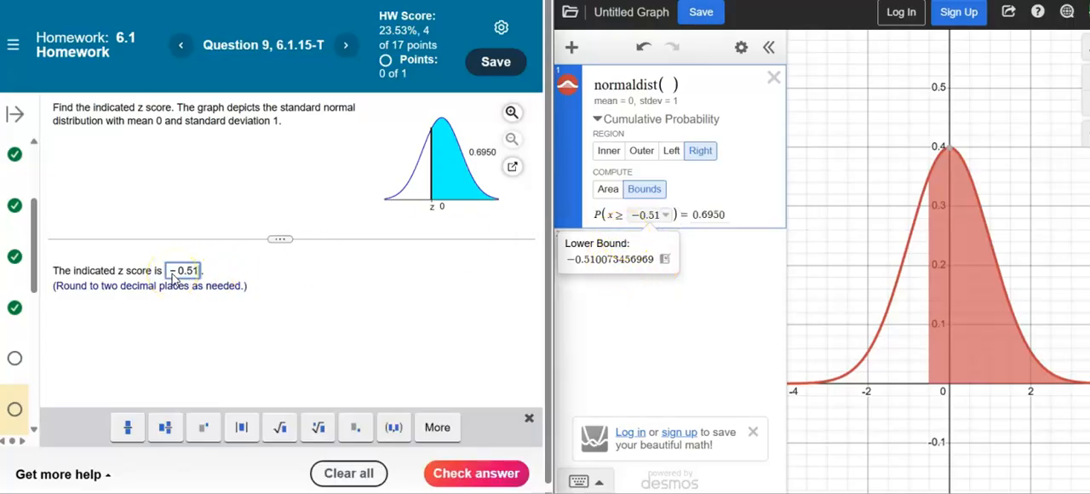
left_click(470, 475)
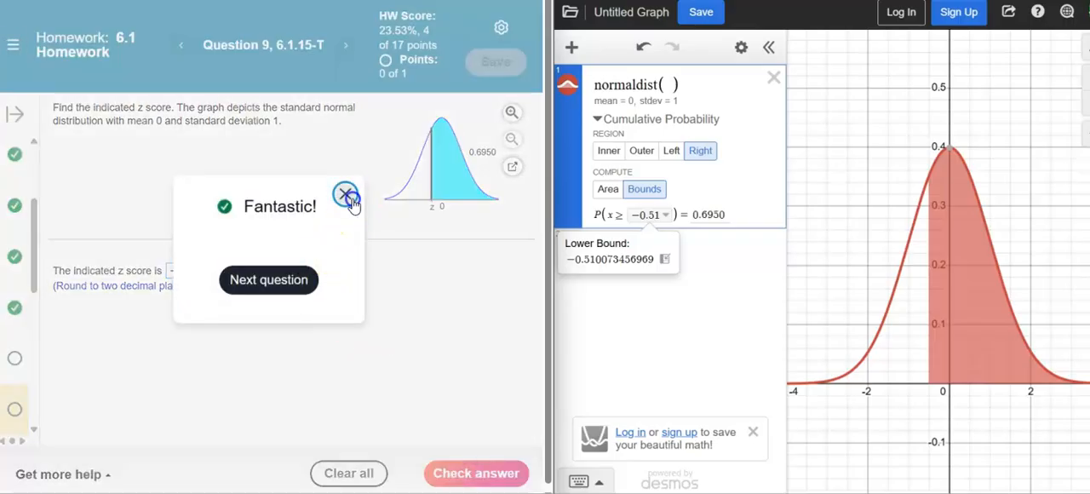
left_click(346, 195)
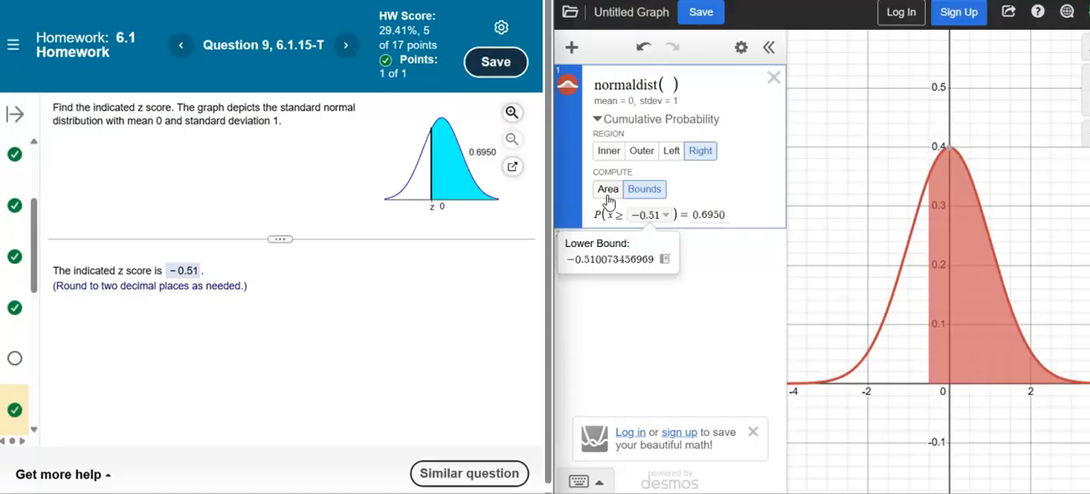
Go to question 16 and submit graph D as the one that represents the 4th percentile.
left_click(297, 204)
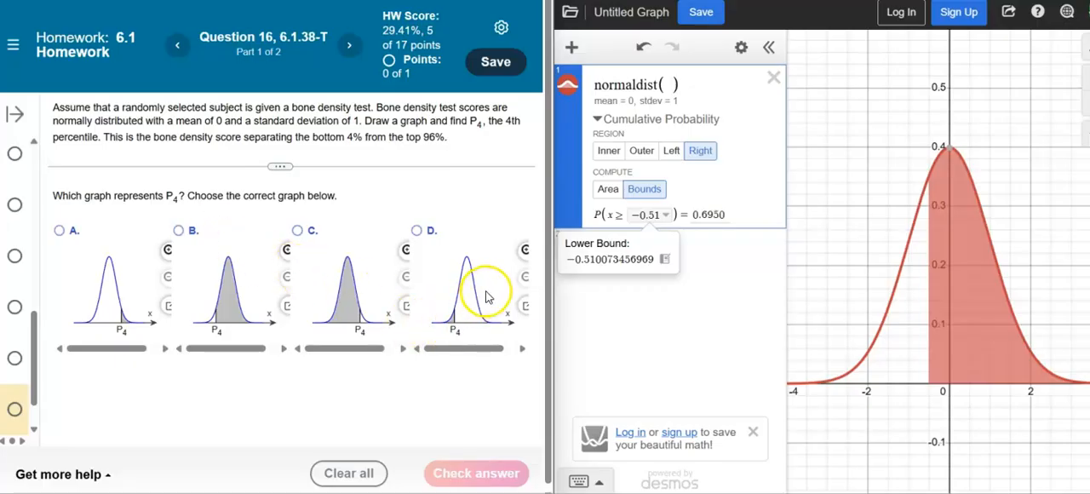
left_click(418, 230)
left_click(438, 472)
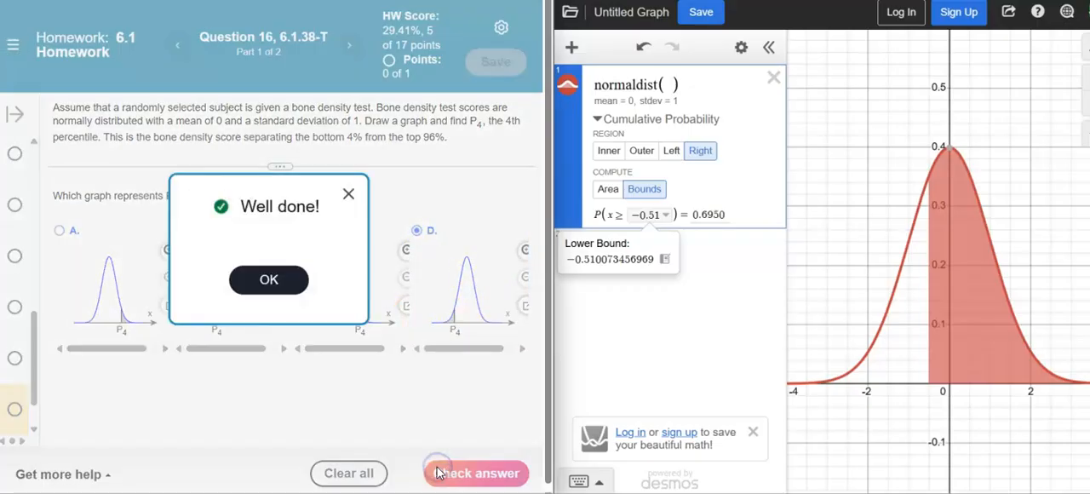
left_click(269, 280)
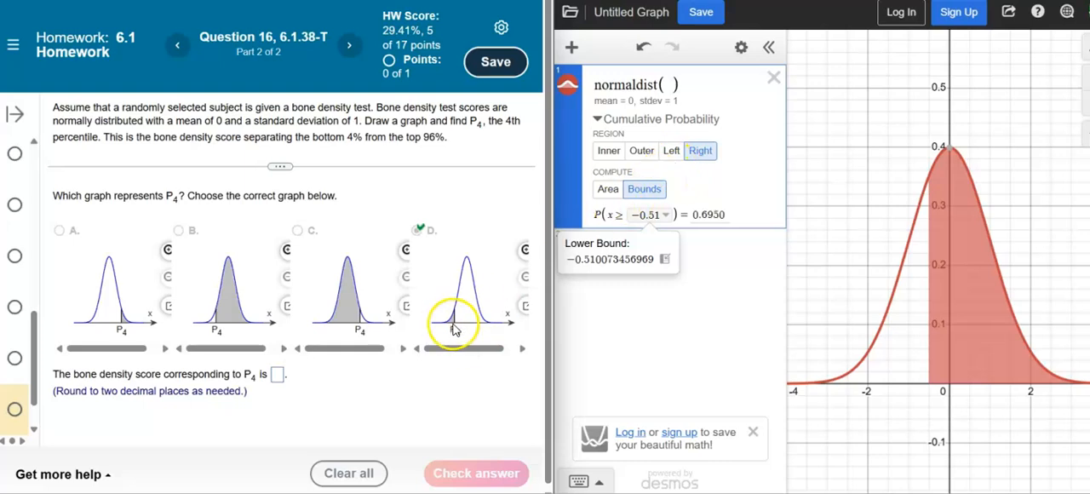
Change the cumulative probability region to Left and set the probability to 0.04 to compute its bound.
left_click(672, 152)
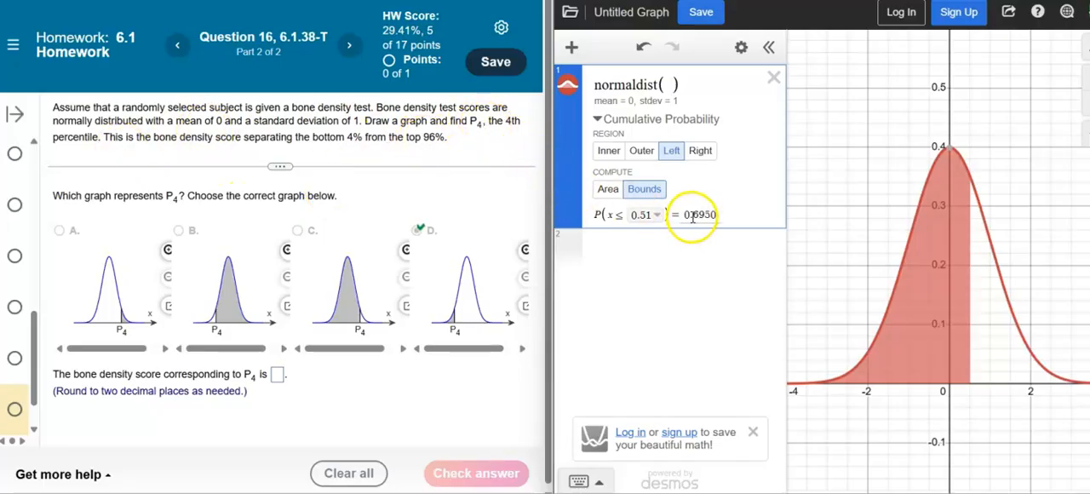
left_click_drag(693, 216, 740, 221)
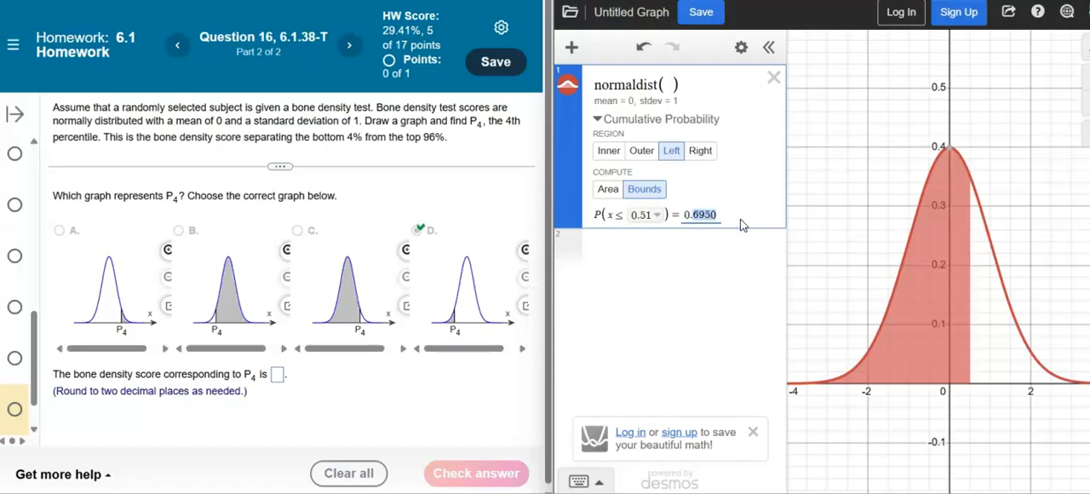
type("04")
left_click(671, 220)
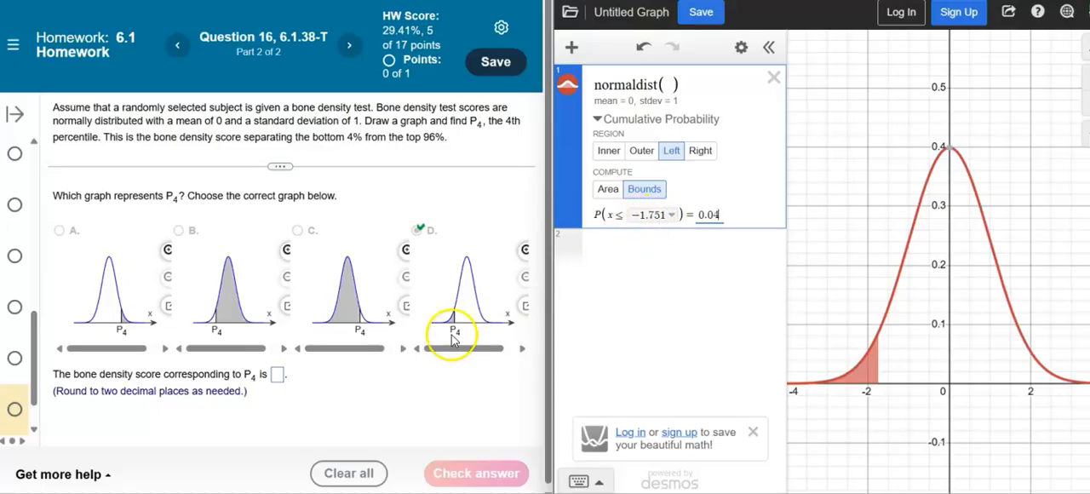
Submit -1.75 as the bone density score corresponding to the 4th percentile in question 16.
left_click(277, 376)
type("- 1.75")
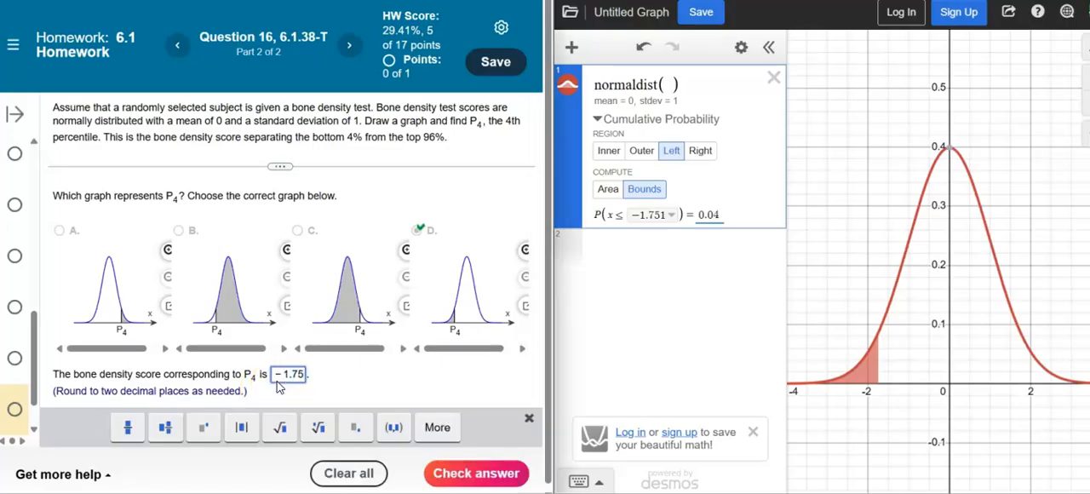
key("Return")
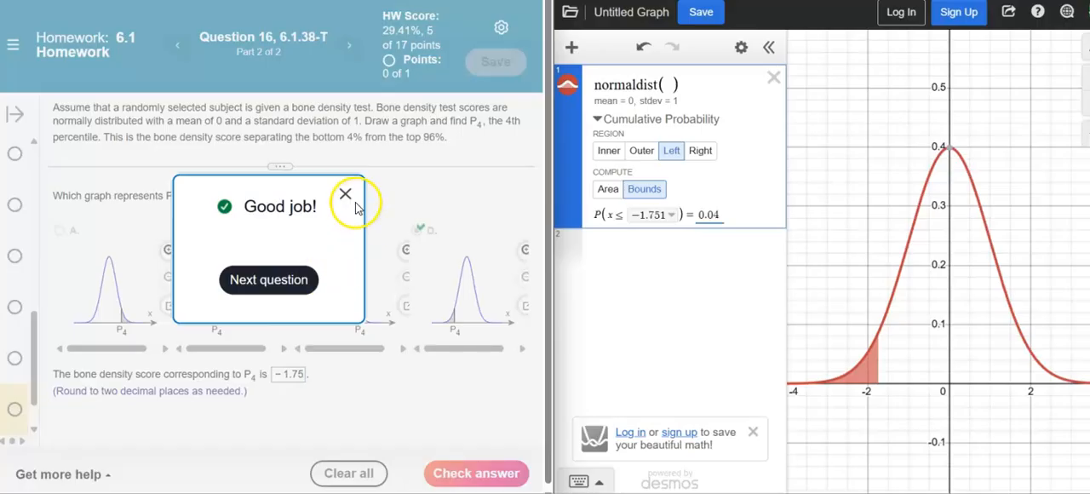
left_click(345, 195)
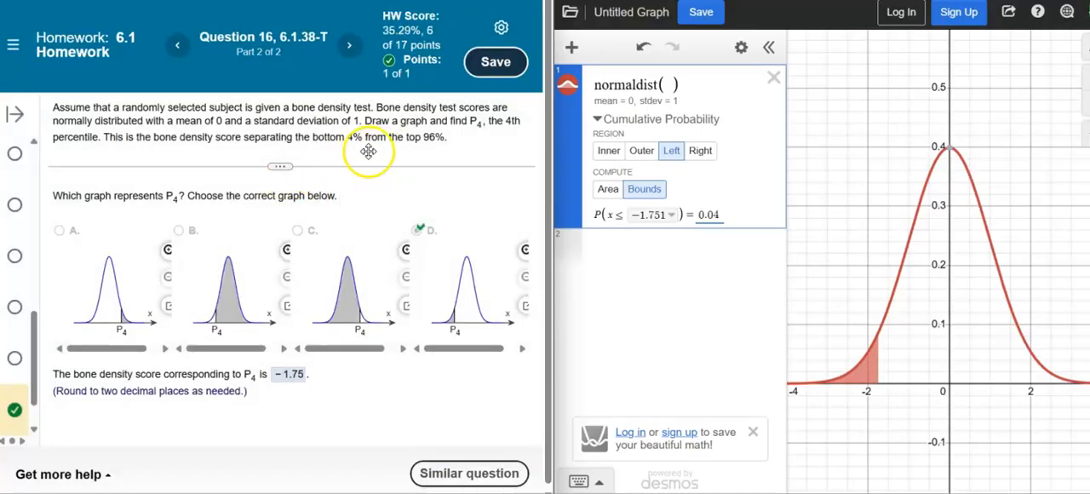